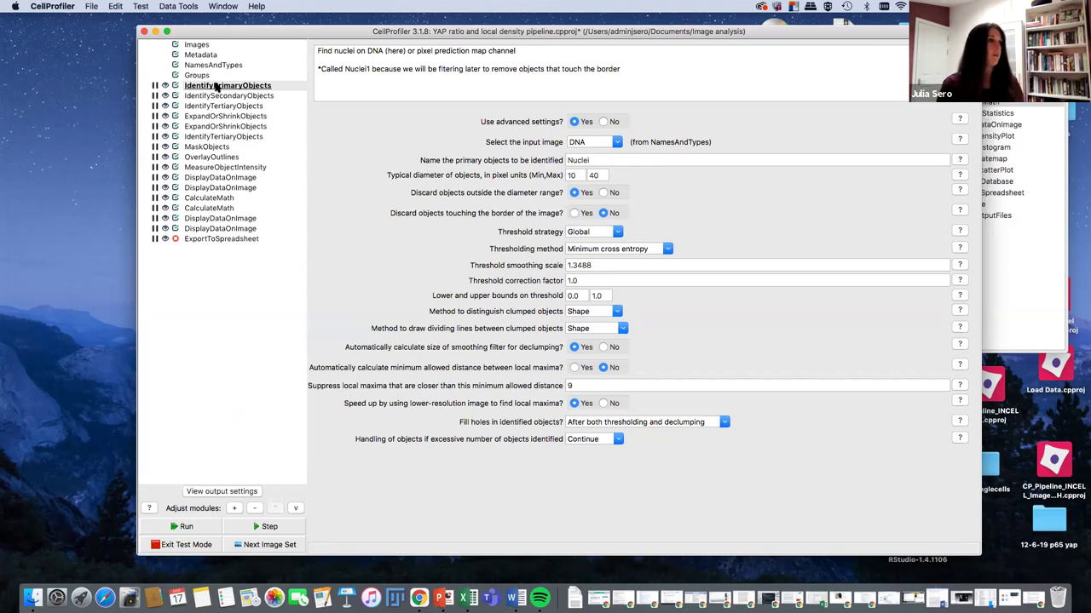
Step: Run the IdentifyPrimaryObjects module on the DNA image in test mode, then close the nuclei result
{"action": "left_click", "coordinate": [204, 44]}
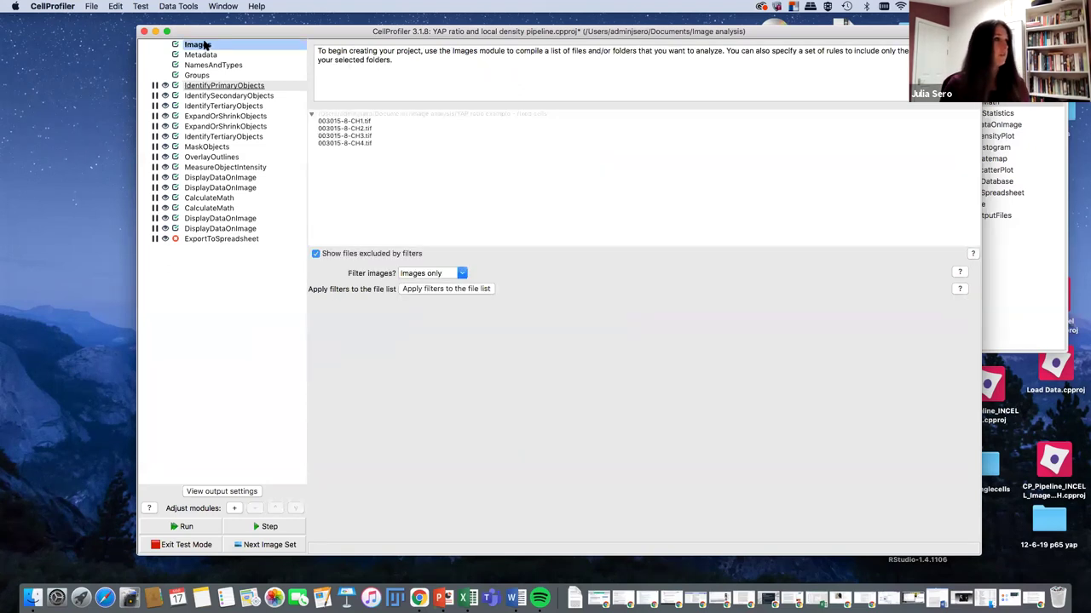
{"action": "left_click", "coordinate": [217, 89]}
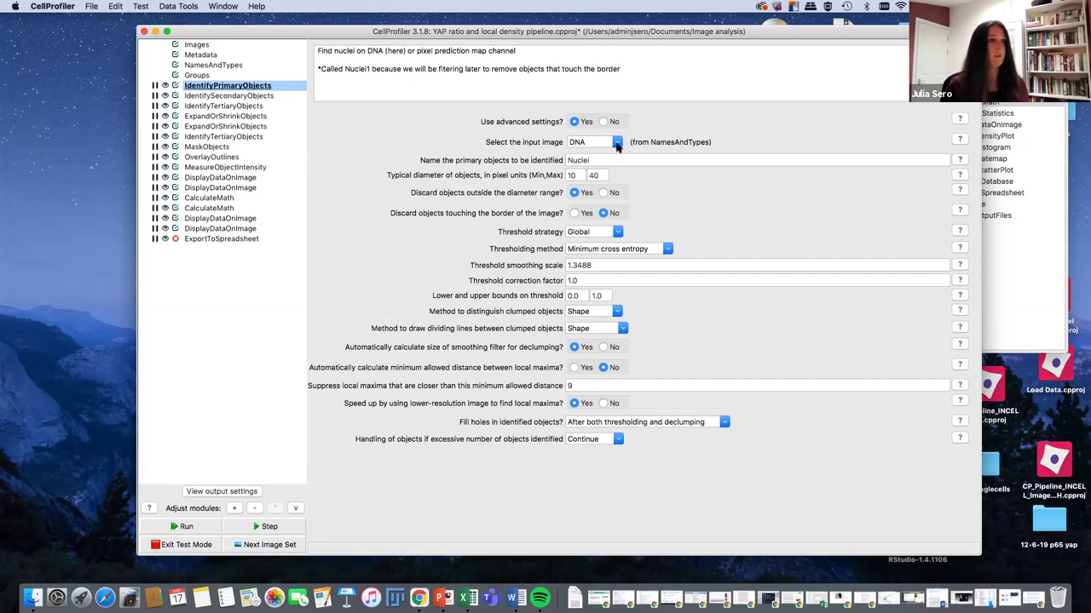
{"action": "left_click", "coordinate": [246, 530]}
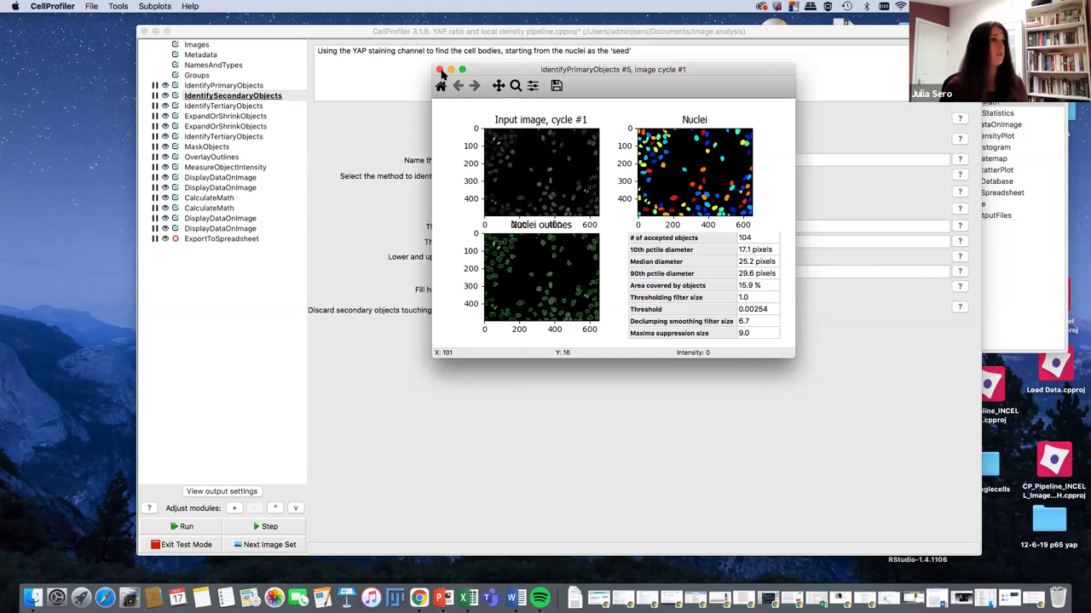
{"action": "left_click", "coordinate": [439, 70]}
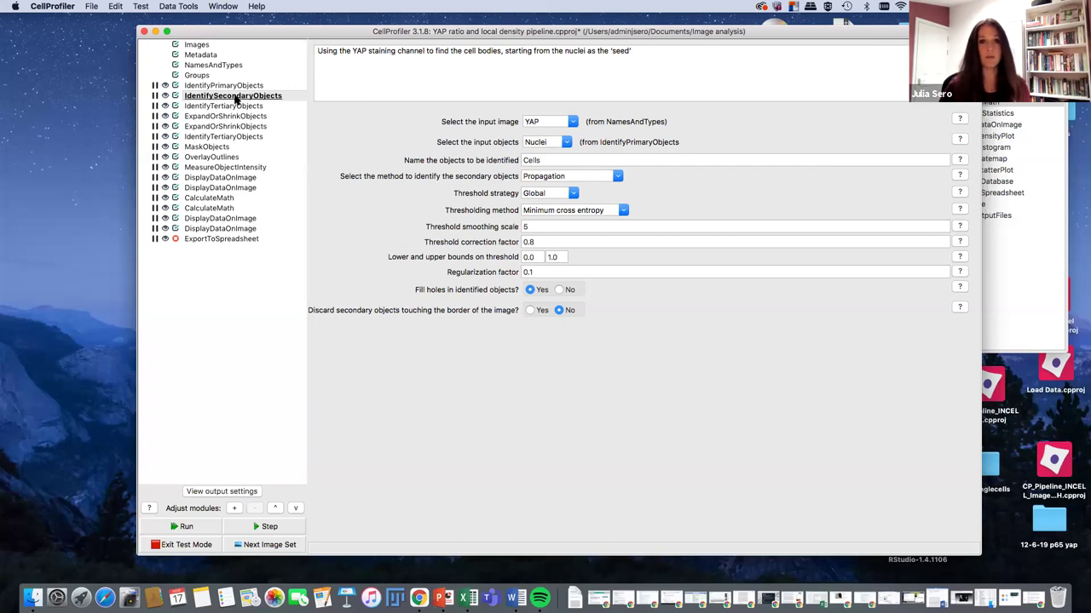
Step: Open 003015-8-CH2.tif from the image list, enlarge it to examine the cell bodies, and close it
{"action": "left_click", "coordinate": [204, 48]}
{"action": "left_click", "coordinate": [359, 129]}
{"action": "double_click", "coordinate": [358, 129]}
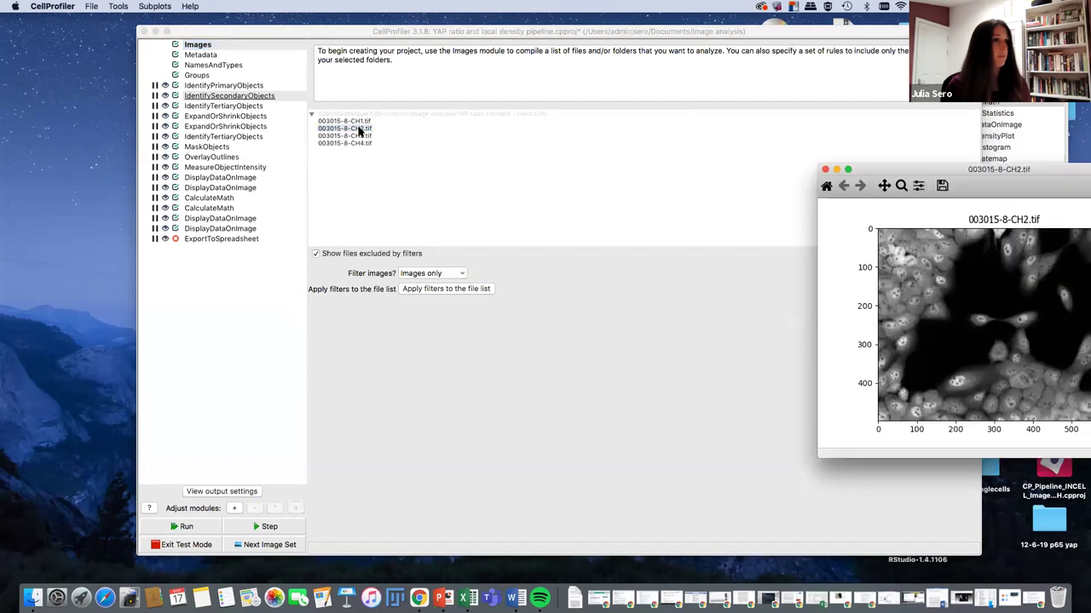
{"action": "left_click_drag", "start_coordinate": [1065, 166], "coordinate": [571, 53]}
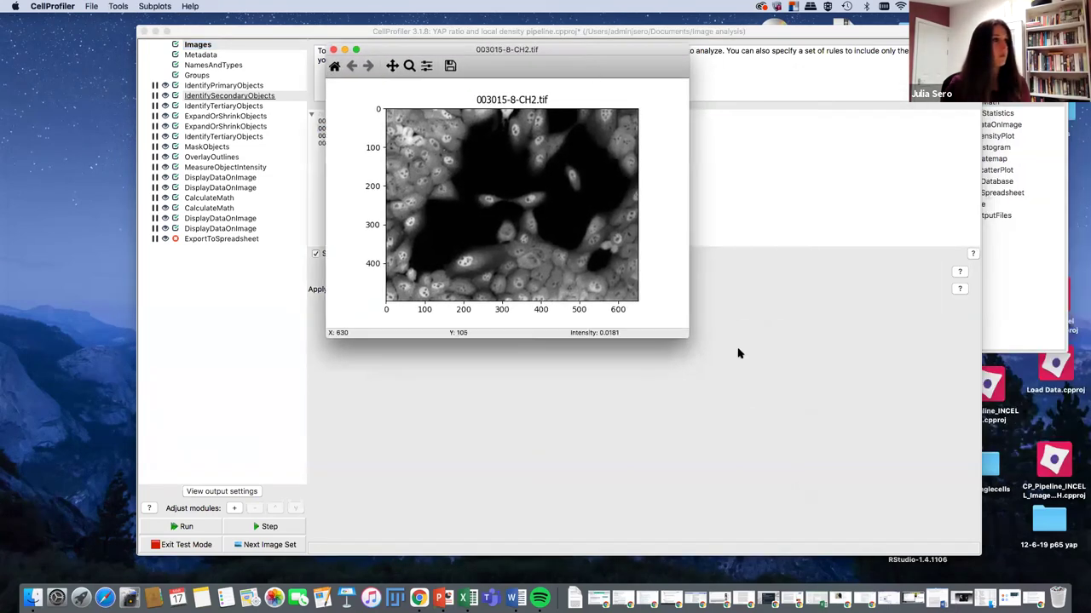
{"action": "left_click_drag", "start_coordinate": [689, 338], "coordinate": [882, 471]}
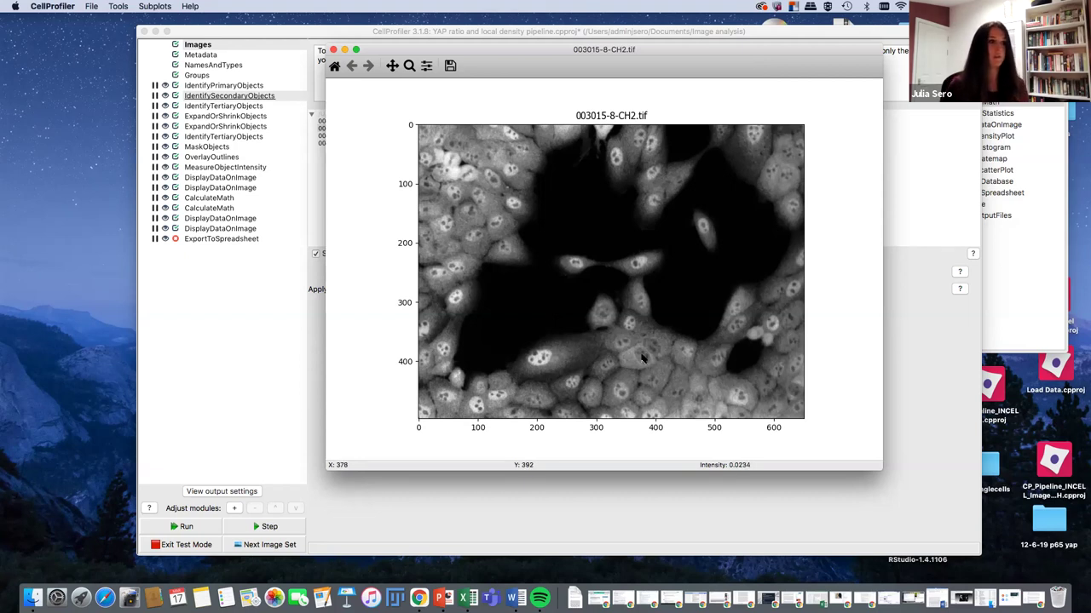
{"action": "left_click", "coordinate": [333, 49]}
Step: Run the IdentifySecondaryObjects module on the YAP image, examine the nuclei and cell outlines up close, and close the result
{"action": "left_click", "coordinate": [233, 99]}
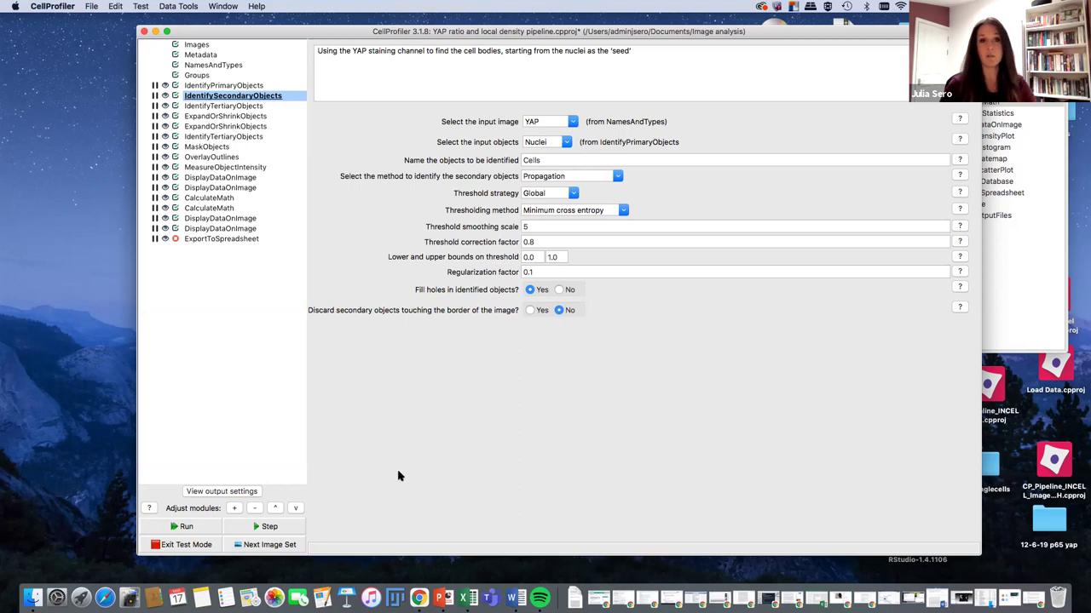
{"action": "left_click", "coordinate": [280, 527]}
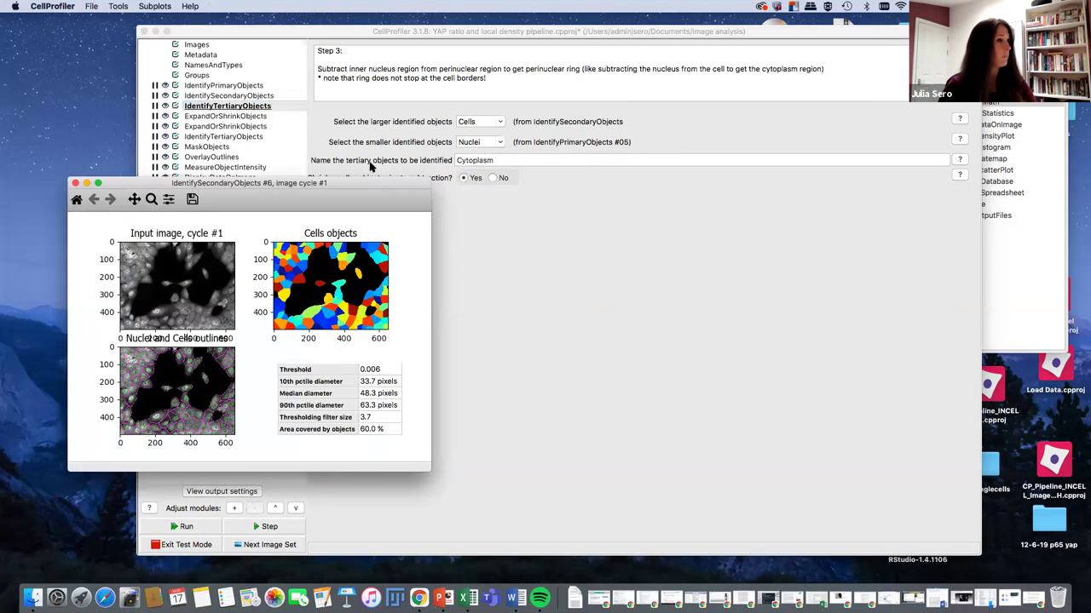
{"action": "left_click_drag", "start_coordinate": [298, 184], "coordinate": [711, 51]}
{"action": "left_click_drag", "start_coordinate": [838, 335], "coordinate": [981, 509]}
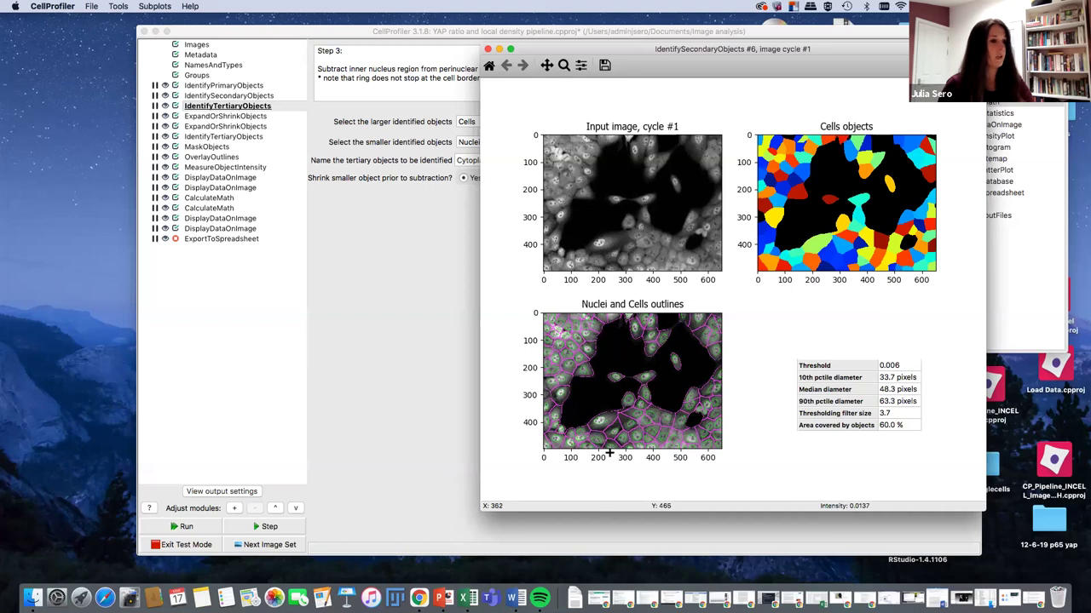
{"action": "left_click_drag", "start_coordinate": [597, 408], "coordinate": [691, 350]}
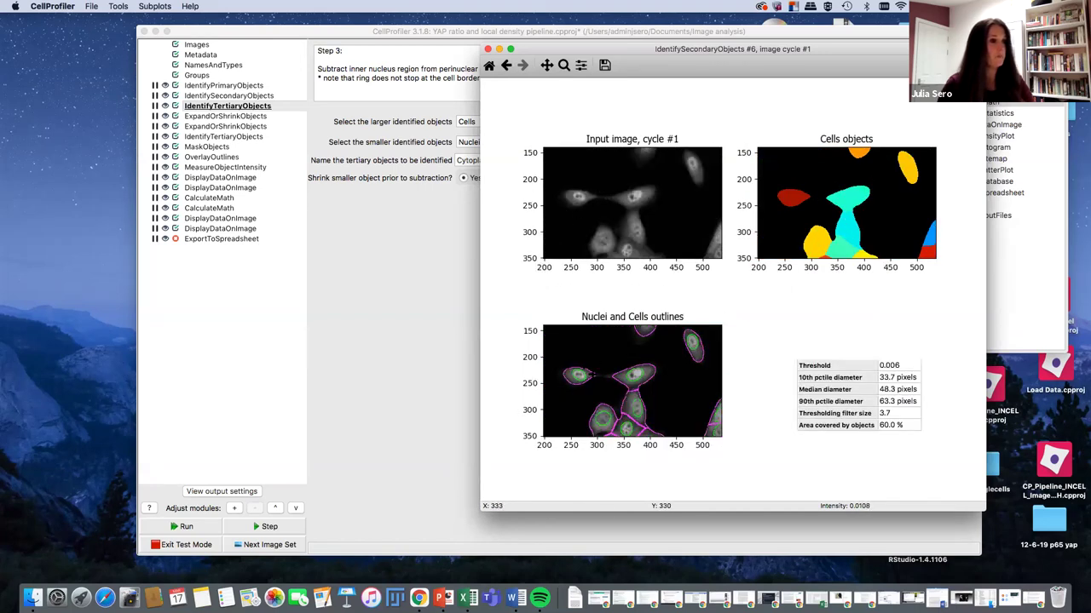
{"action": "left_click", "coordinate": [548, 67]}
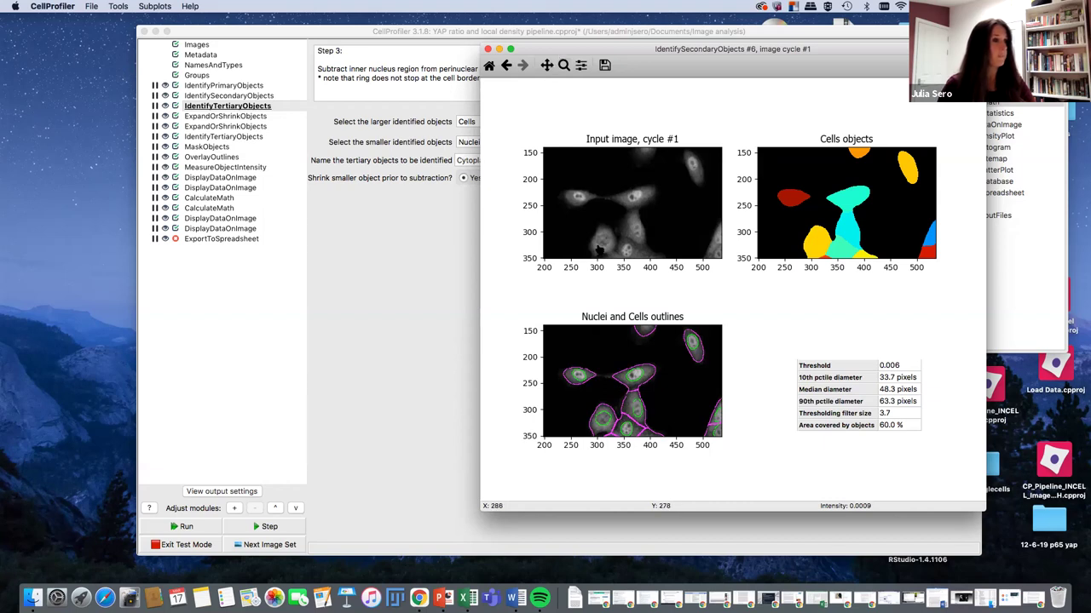
{"action": "left_click_drag", "start_coordinate": [652, 397], "coordinate": [650, 329]}
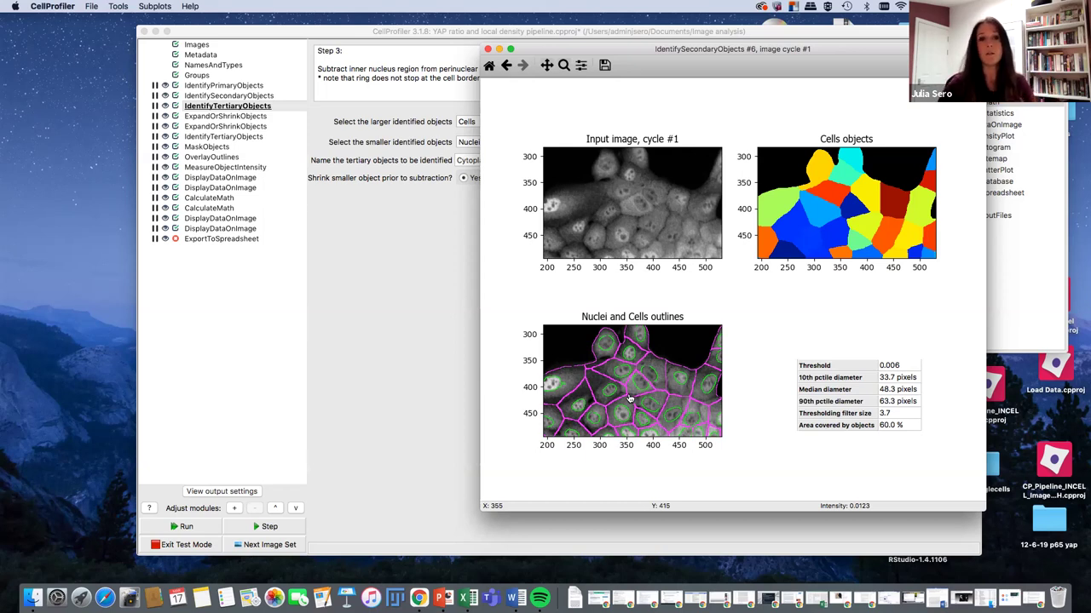
{"action": "left_click", "coordinate": [487, 49]}
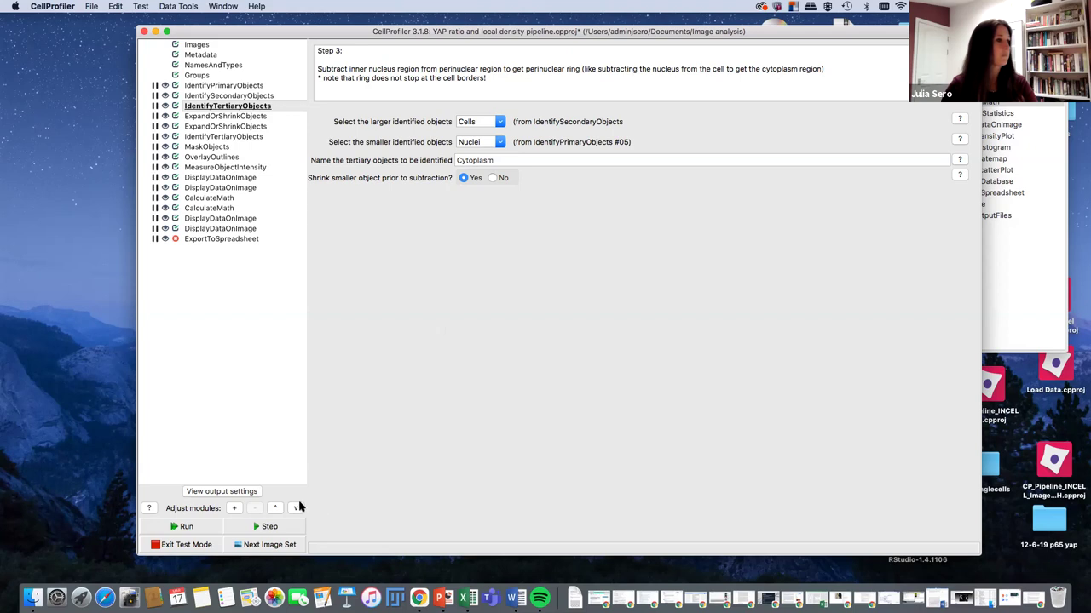
Step: Run the IdentifyTertiaryObjects module that subtracts Nuclei from Cells to get Cytoplasm, inspect the enlarged result, and close it
{"action": "left_click", "coordinate": [270, 527]}
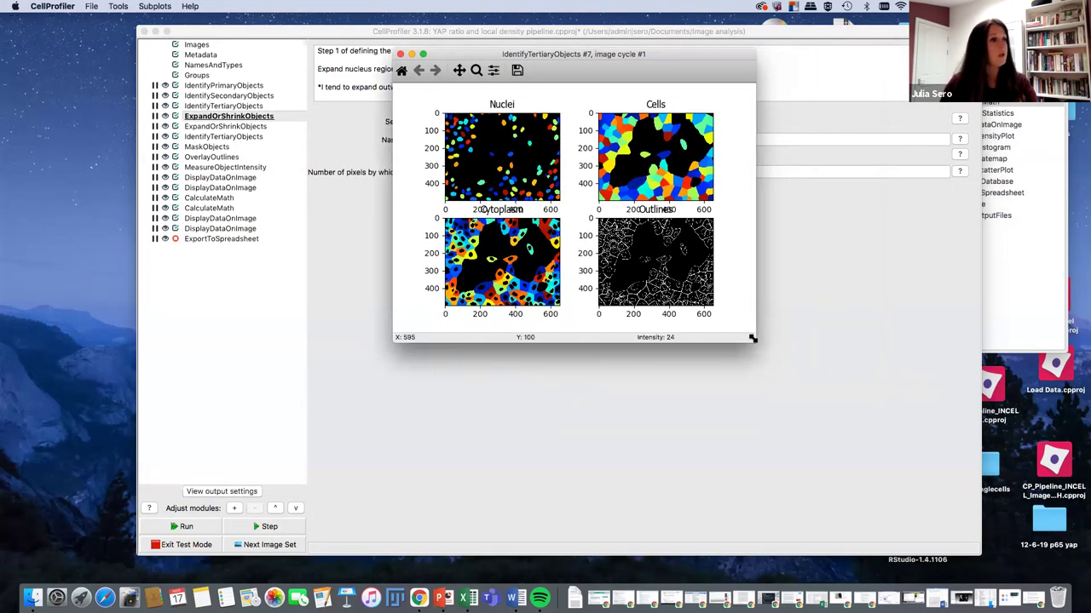
{"action": "left_click_drag", "start_coordinate": [914, 464], "coordinate": [982, 538]}
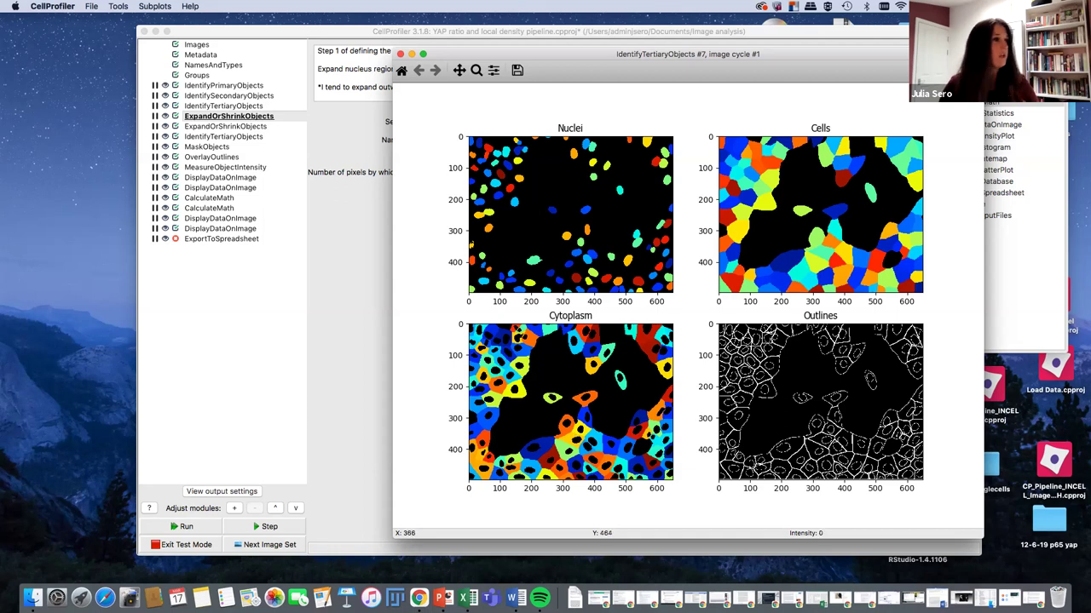
{"action": "left_click", "coordinate": [399, 53]}
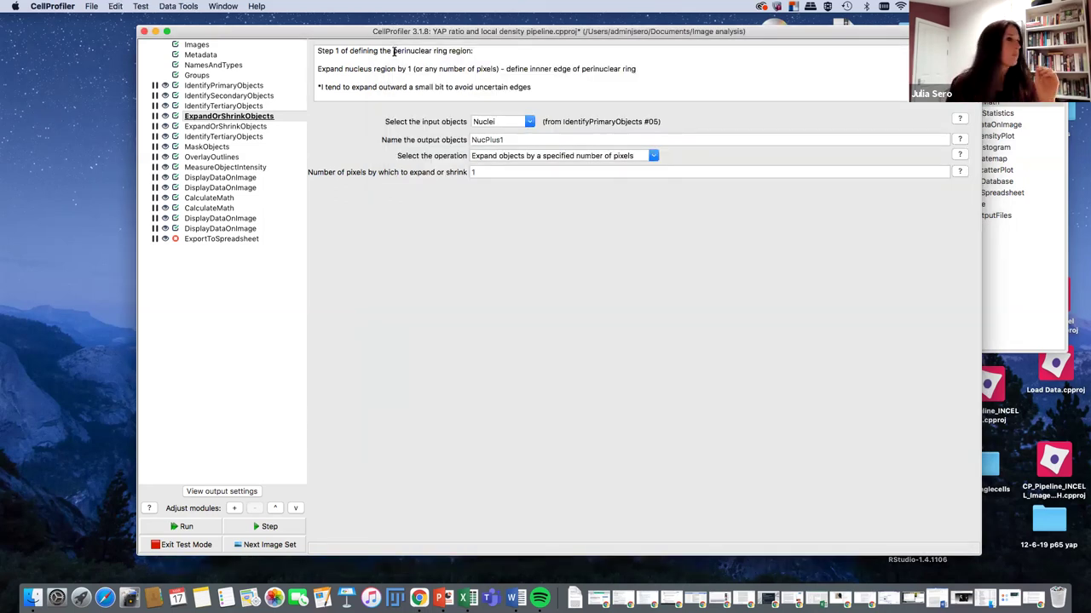
Step: Reopen the 003015-8-CH2.tif image enlarged to compare nuclear, perinuclear and cytoplasmic signal, then close it
{"action": "left_click", "coordinate": [197, 44]}
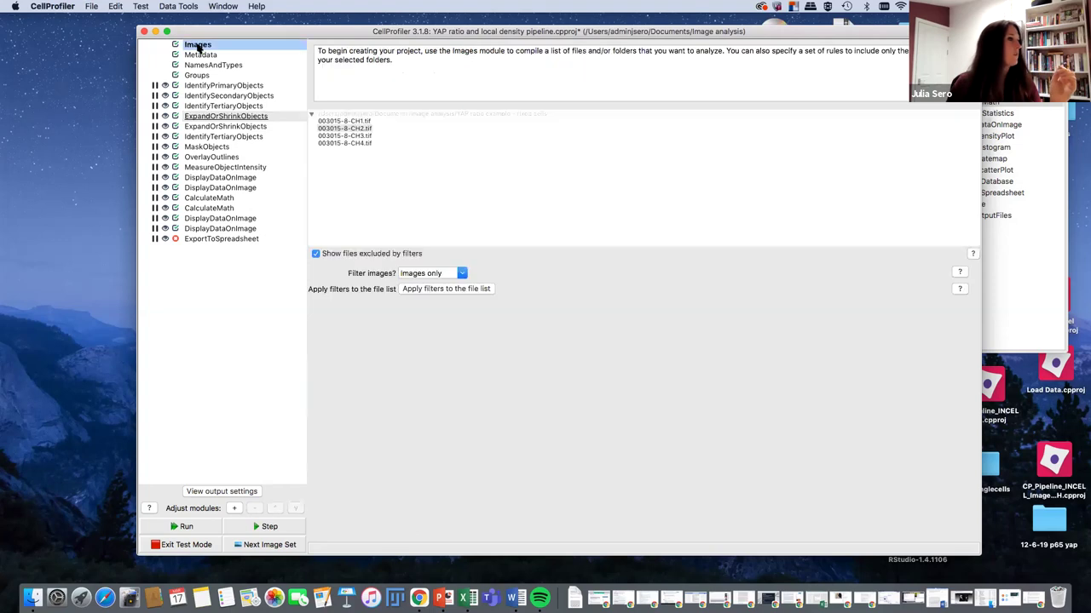
{"action": "double_click", "coordinate": [361, 129]}
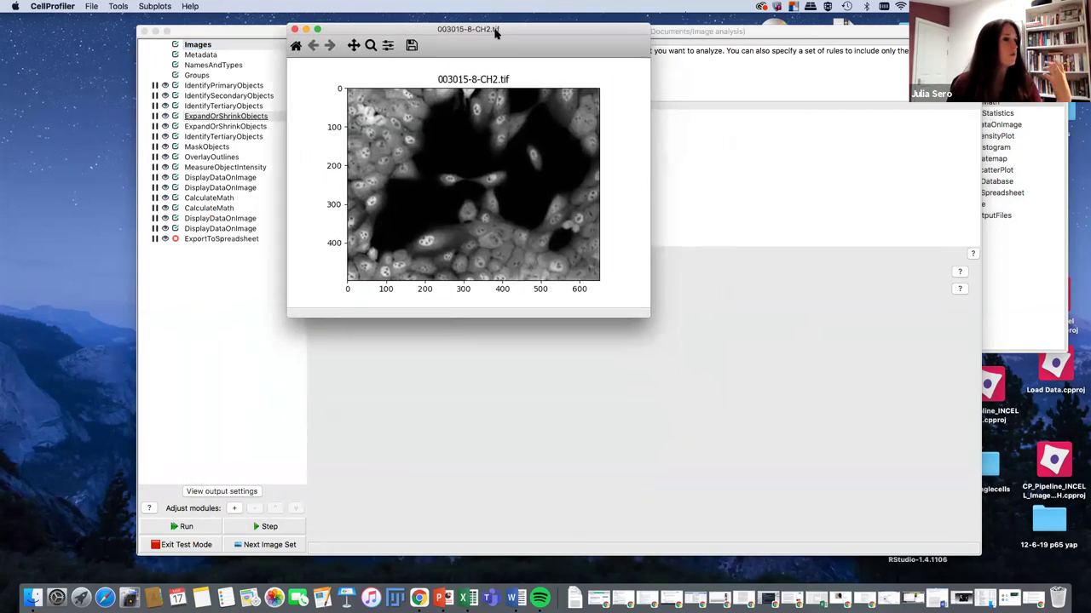
{"action": "left_click_drag", "start_coordinate": [647, 319], "coordinate": [935, 523]}
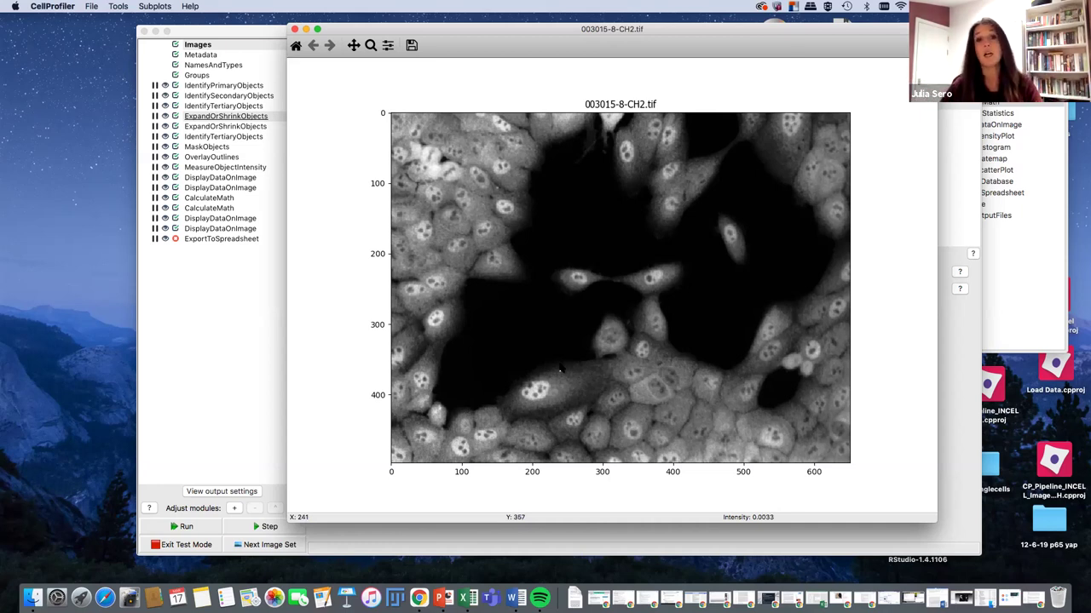
{"action": "left_click", "coordinate": [294, 30]}
Step: Run the first ExpandOrShrinkObjects module to expand Nuclei by 1 pixel into NucPlus1, then inspect and close the result
{"action": "left_click", "coordinate": [256, 116]}
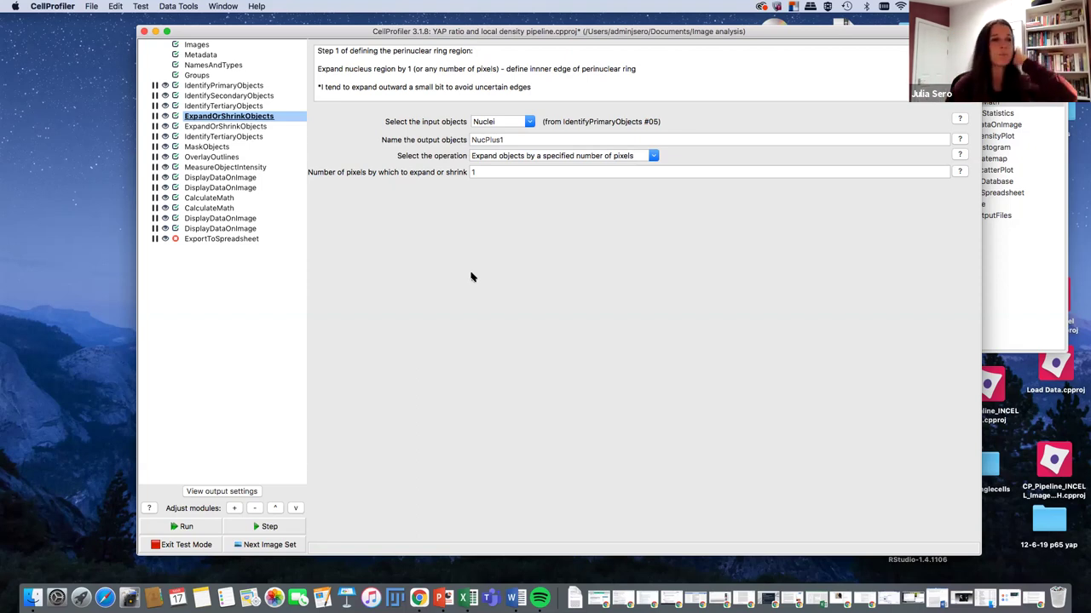
{"action": "left_click", "coordinate": [288, 529]}
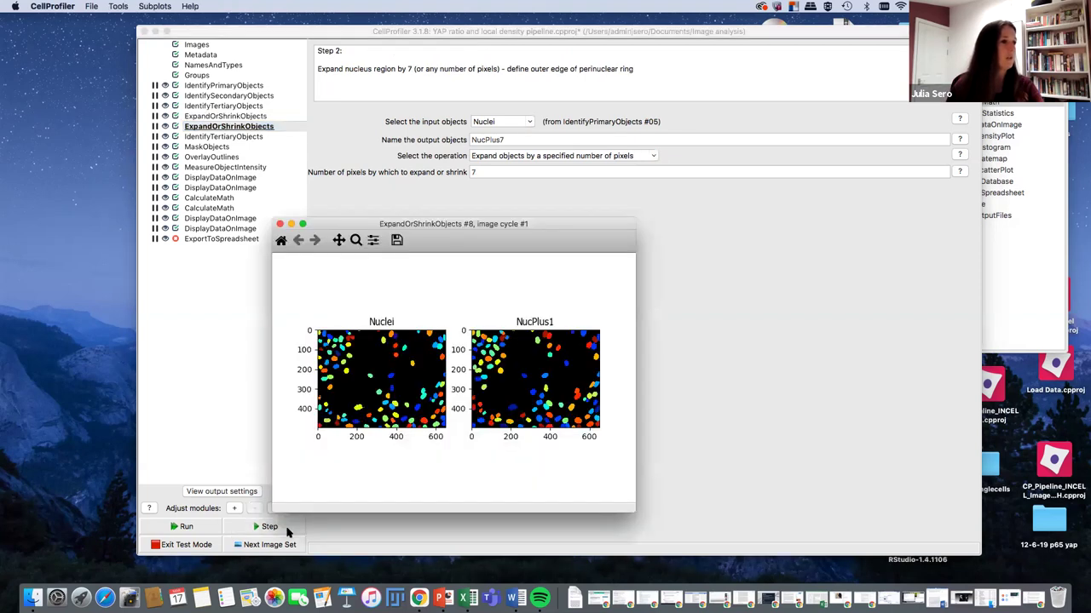
{"action": "left_click_drag", "start_coordinate": [509, 229], "coordinate": [572, 52]}
{"action": "left_click_drag", "start_coordinate": [695, 335], "coordinate": [944, 552]}
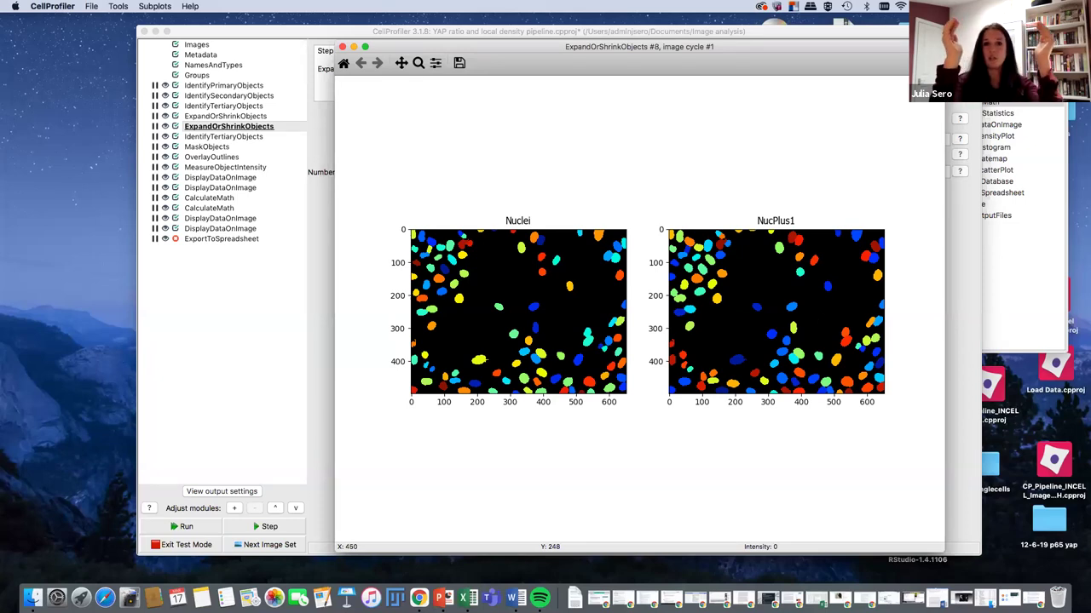
{"action": "left_click", "coordinate": [342, 47]}
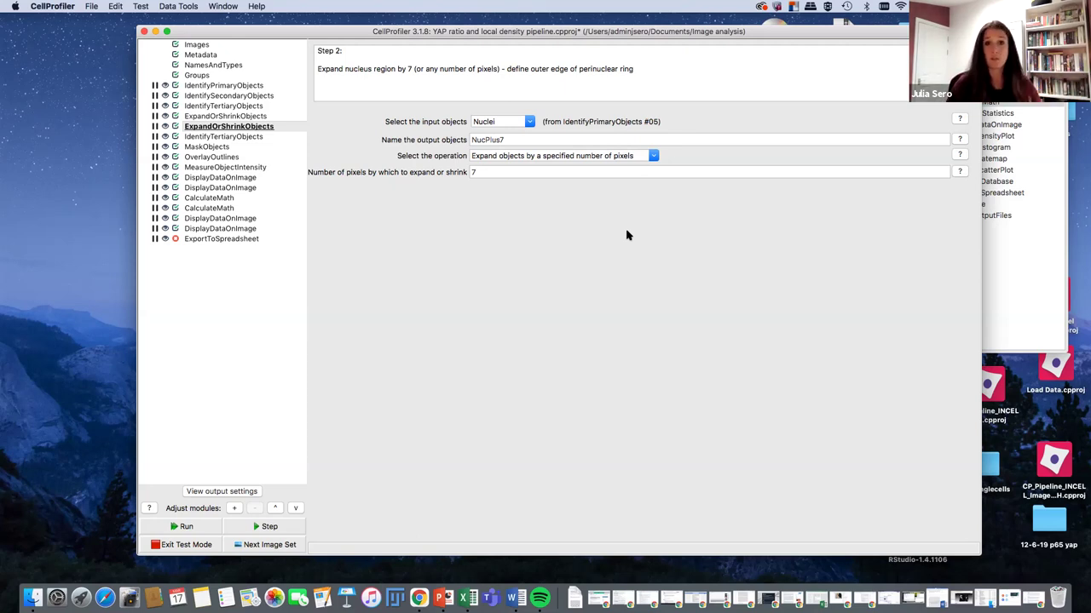
Step: Run the second ExpandOrShrinkObjects module to expand Nuclei by 7 pixels into NucPlus7, then inspect and close the result
{"action": "left_click", "coordinate": [295, 525]}
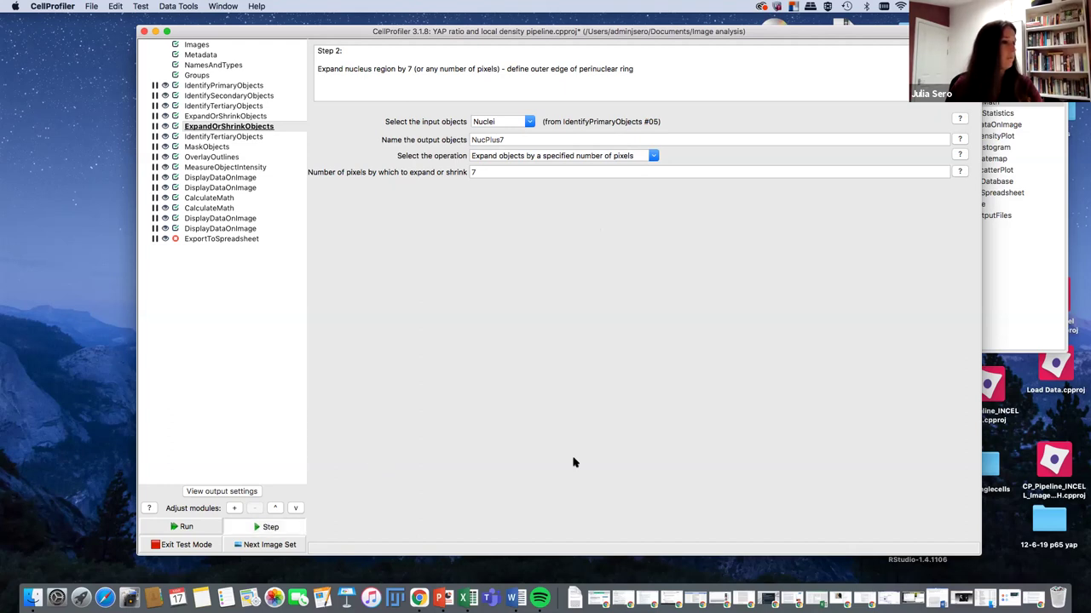
{"action": "left_click_drag", "start_coordinate": [541, 241], "coordinate": [562, 70]}
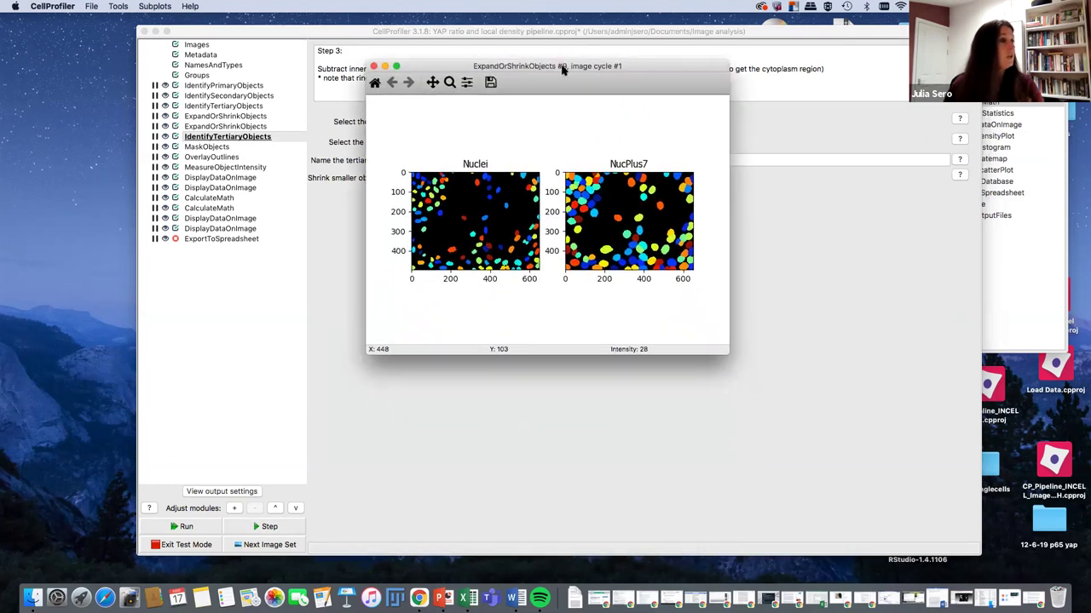
{"action": "left_click_drag", "start_coordinate": [723, 352], "coordinate": [902, 512]}
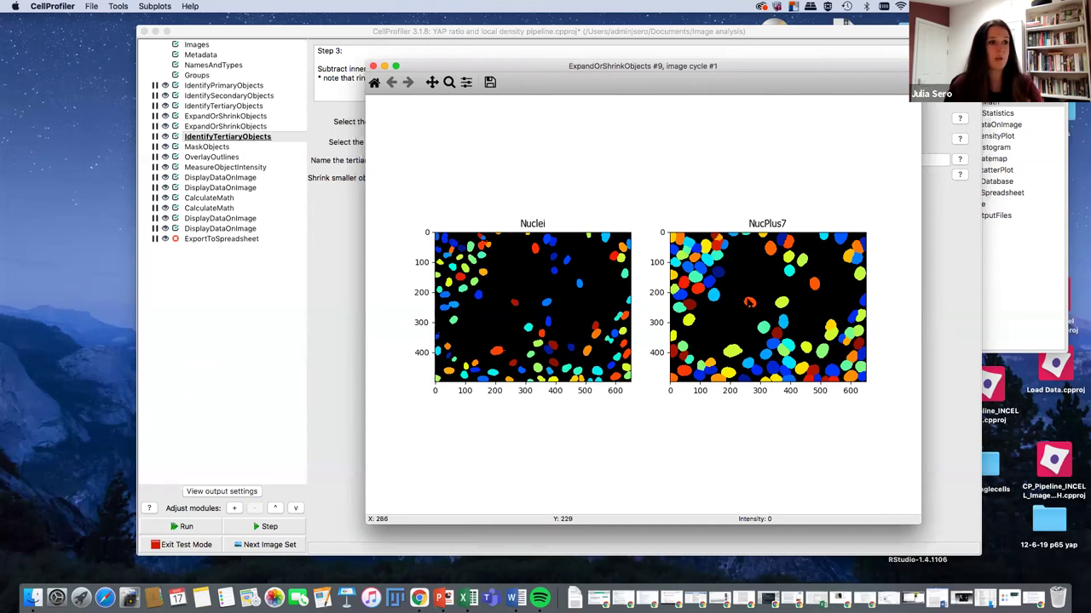
{"action": "left_click", "coordinate": [373, 67]}
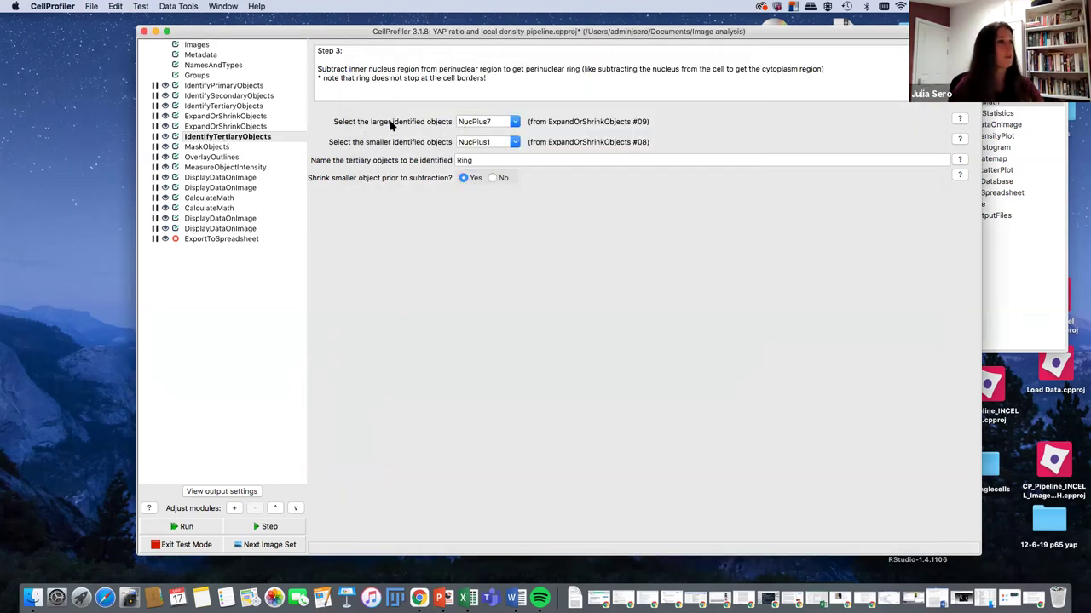
Step: Run the IdentifyTertiaryObjects module that subtracts NucPlus1 from NucPlus7 to get Ring, then inspect and close the result
{"action": "left_click", "coordinate": [264, 527]}
{"action": "left_click_drag", "start_coordinate": [652, 251], "coordinate": [564, 41]}
{"action": "left_click_drag", "start_coordinate": [679, 336], "coordinate": [822, 440]}
{"action": "left_click_drag", "start_coordinate": [956, 519], "coordinate": [978, 528]}
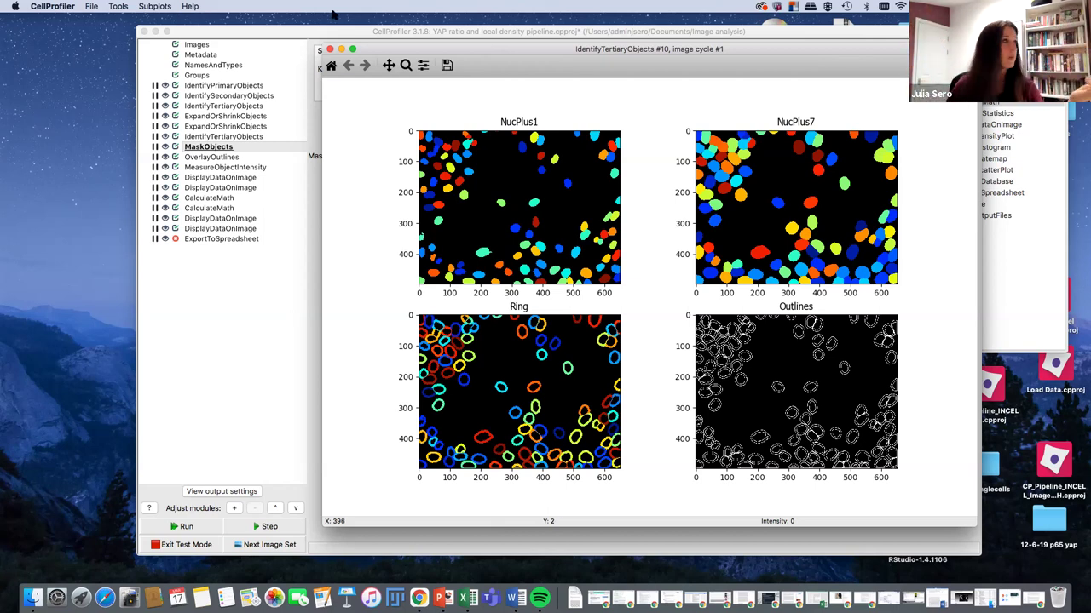
{"action": "left_click", "coordinate": [331, 51]}
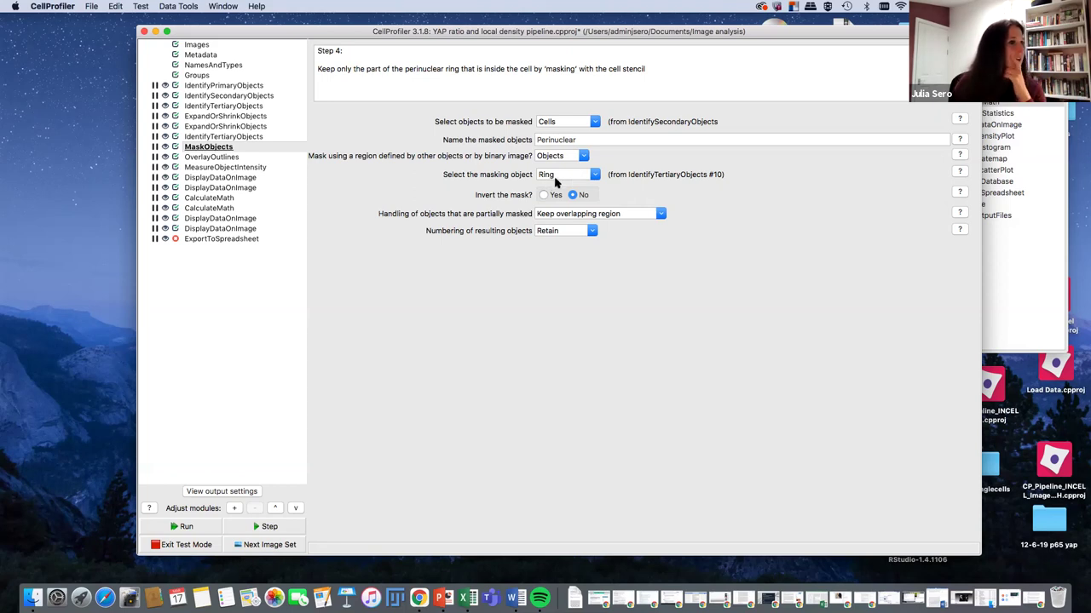
Step: Review the MaskObjects options for handling partially masked objects and for object numbering, keeping Keep overlapping region and Retain
{"action": "left_click", "coordinate": [661, 215]}
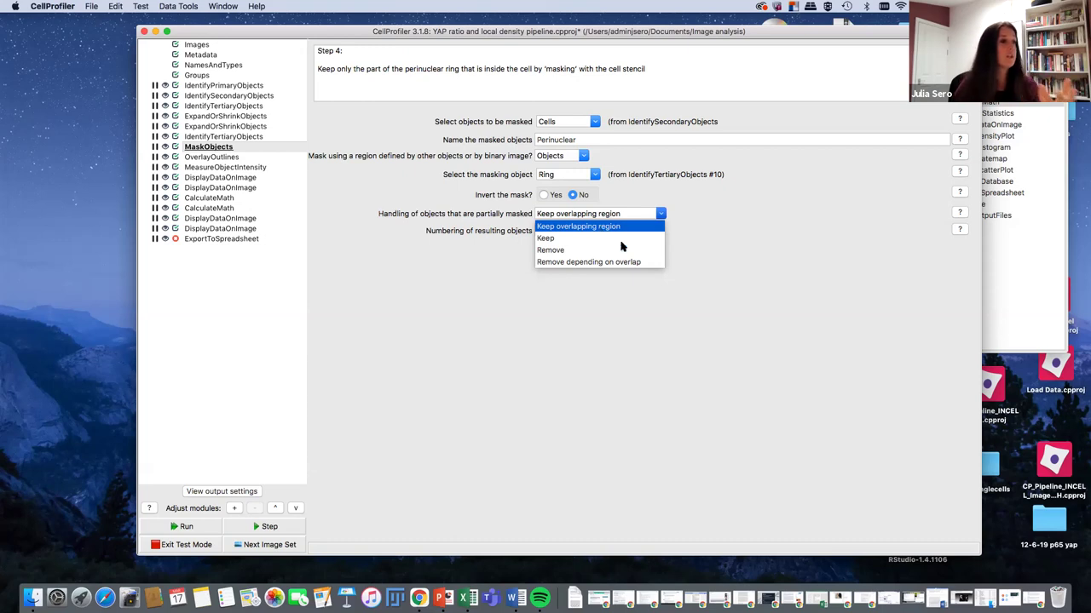
{"action": "left_click", "coordinate": [777, 298]}
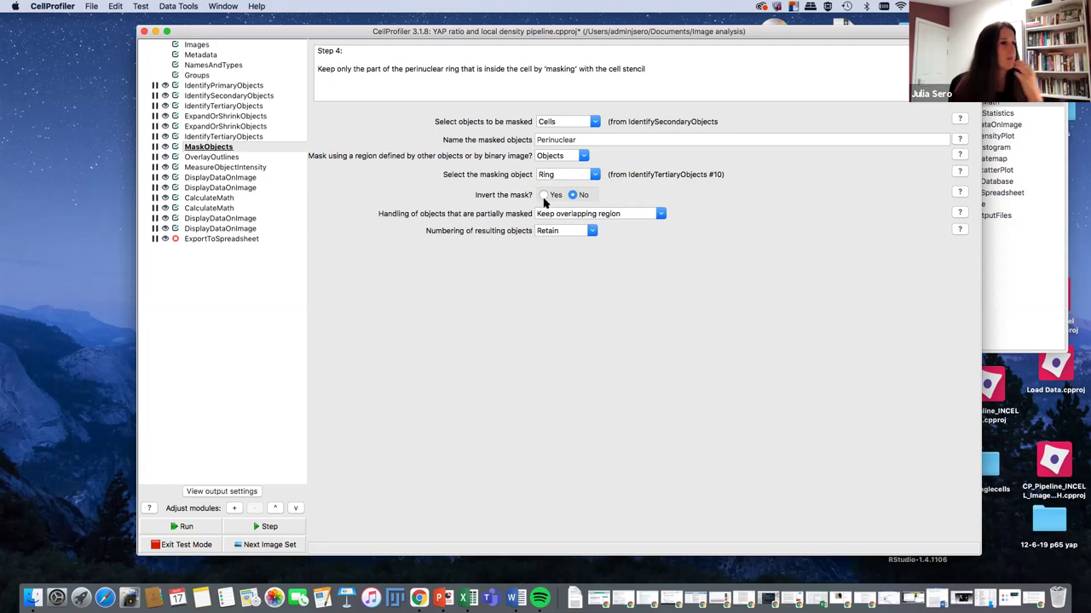
{"action": "left_click", "coordinate": [593, 232]}
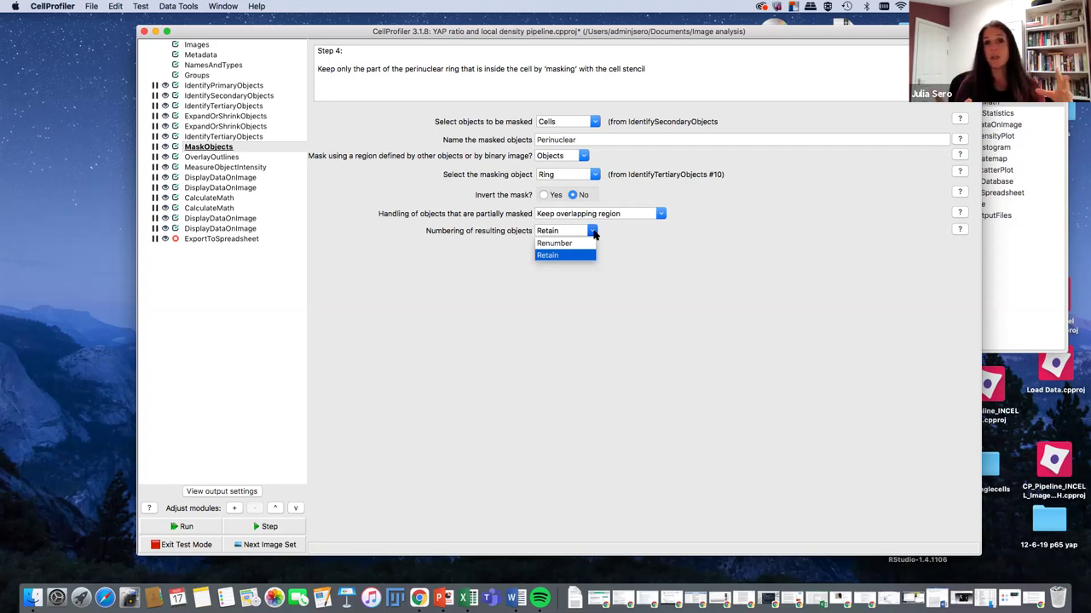
{"action": "left_click", "coordinate": [572, 255]}
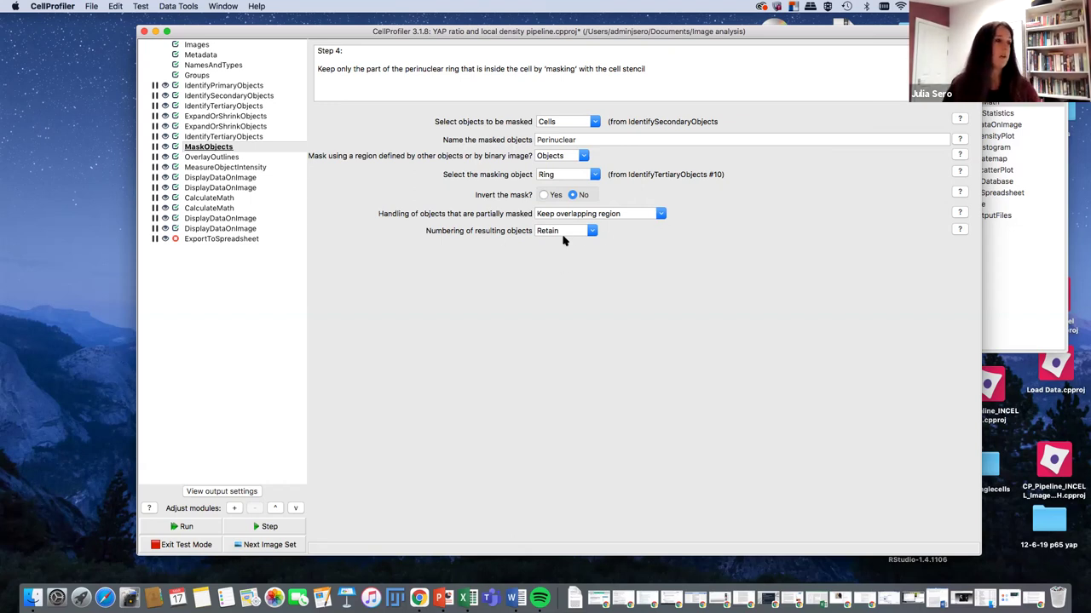
Step: Run the MaskObjects module that masks Cells with Ring to produce Perinuclear, then inspect the central cells up close and close the result
{"action": "left_click", "coordinate": [286, 528]}
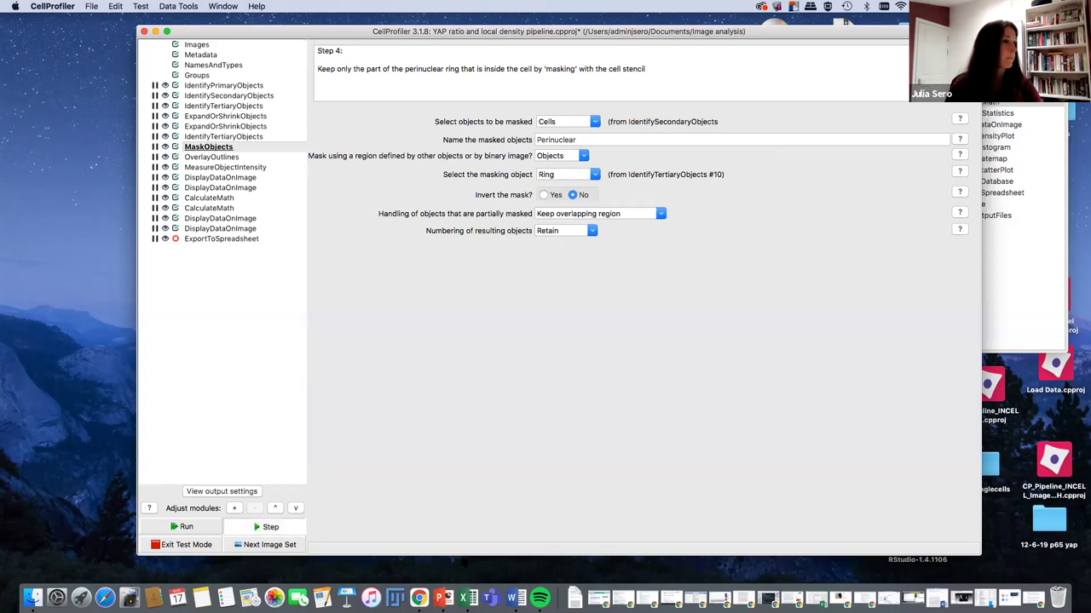
{"action": "left_click_drag", "start_coordinate": [666, 266], "coordinate": [538, 53]}
{"action": "left_click_drag", "start_coordinate": [711, 336], "coordinate": [978, 569]}
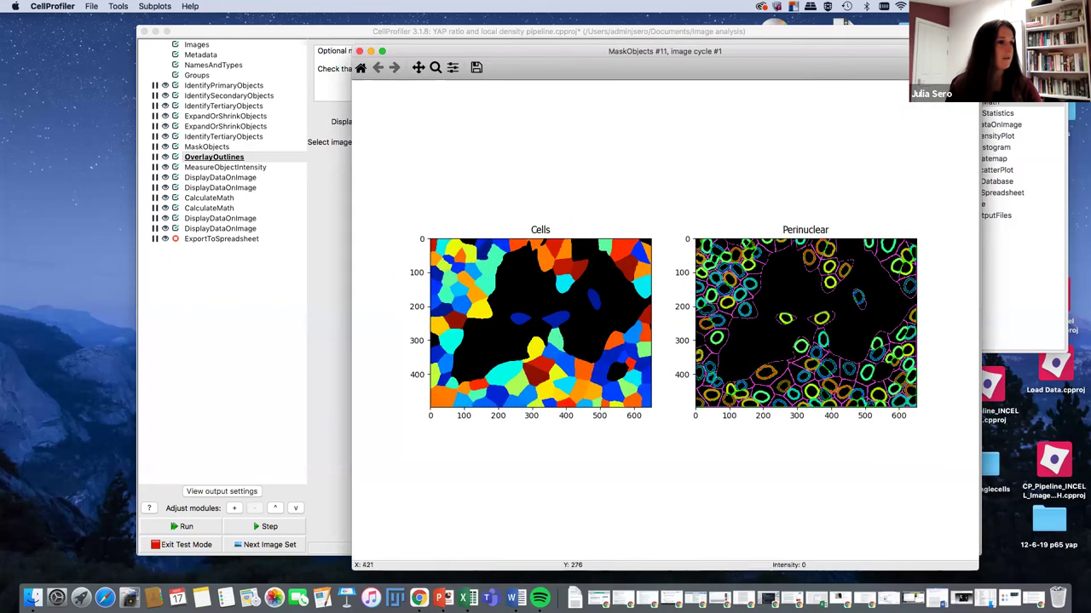
{"action": "left_click_drag", "start_coordinate": [605, 53], "coordinate": [569, 35]}
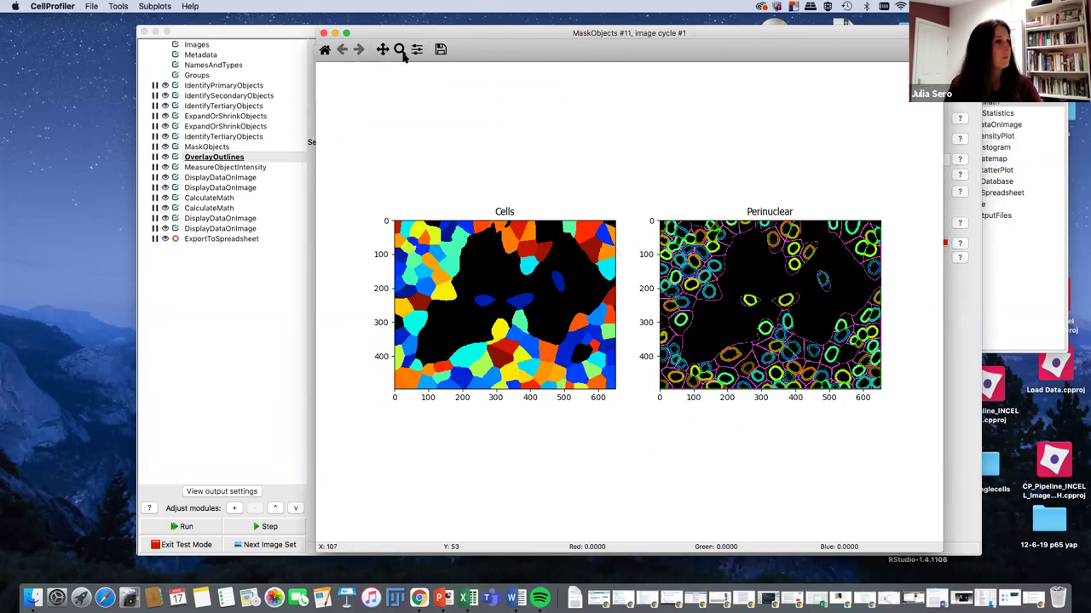
{"action": "left_click_drag", "start_coordinate": [734, 273], "coordinate": [804, 345]}
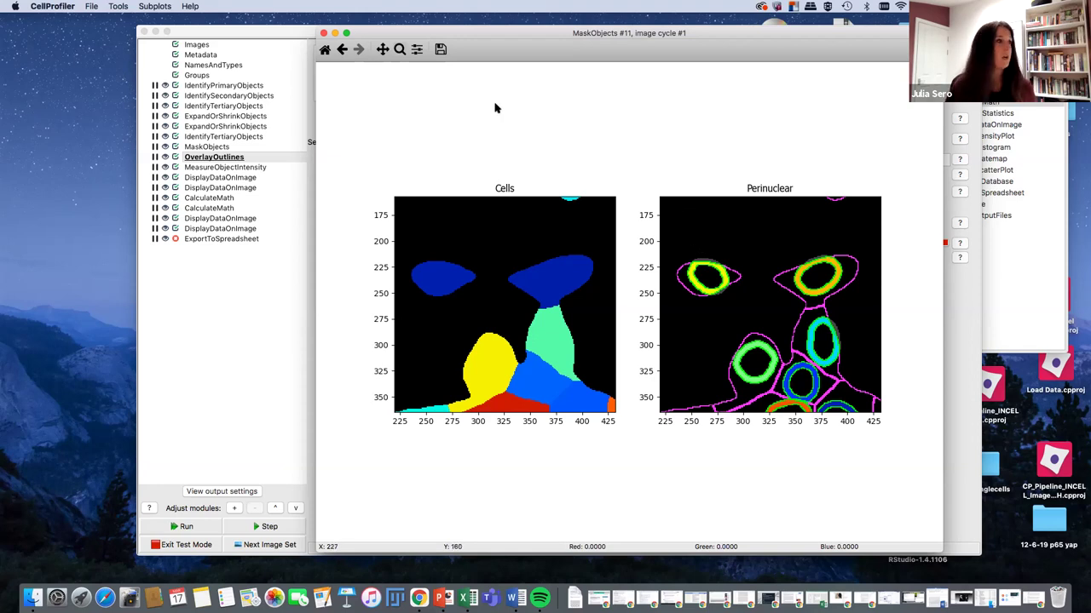
{"action": "left_click", "coordinate": [324, 32]}
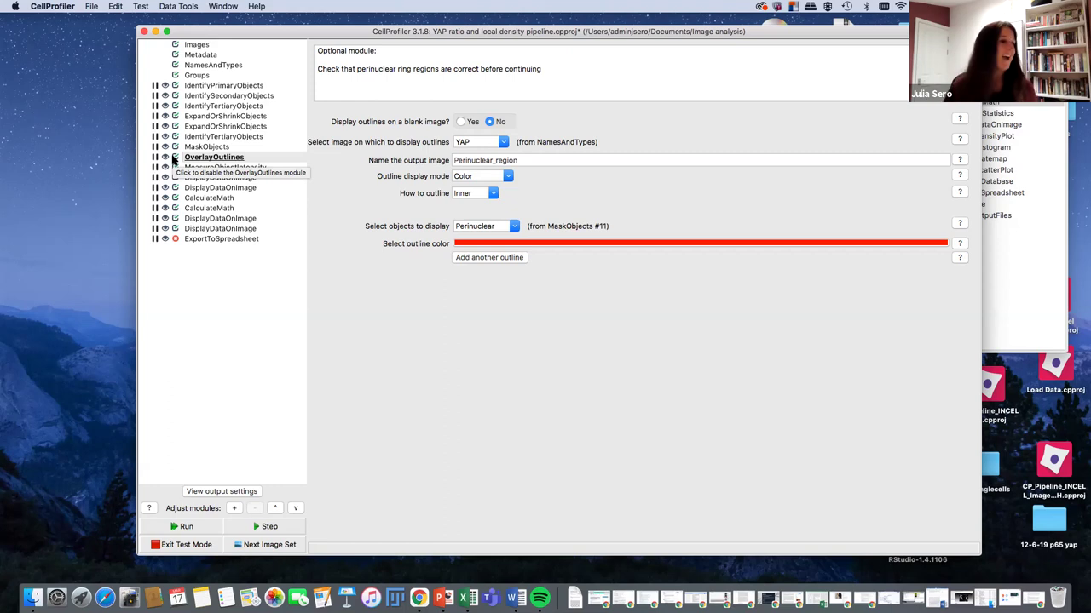
Step: Run the OverlayOutlines module to outline Perinuclear on the YAP image, then inspect the central cells up close and close the result
{"action": "left_click", "coordinate": [271, 527]}
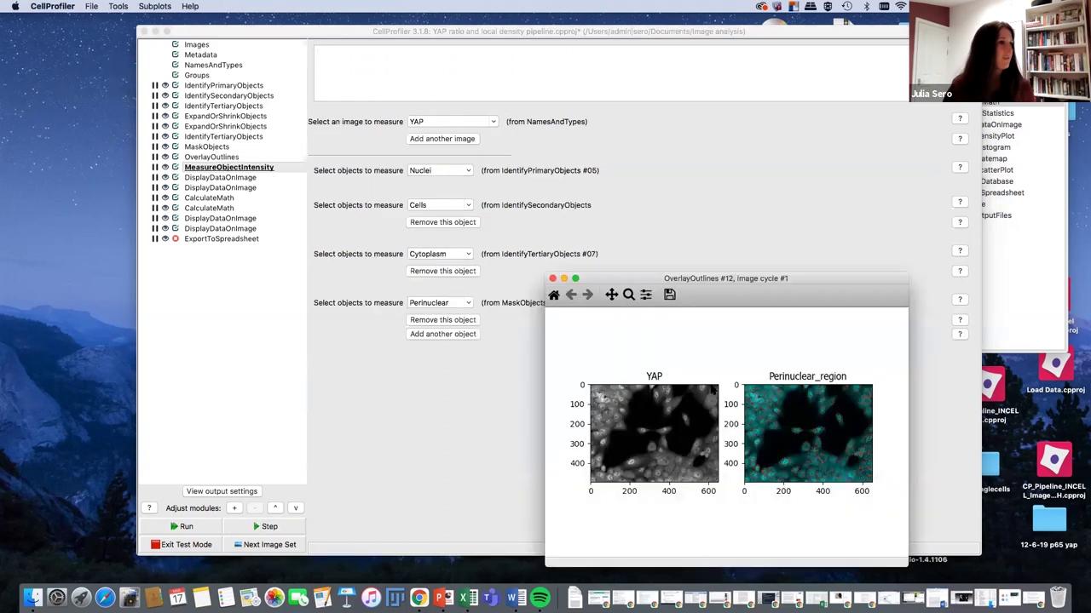
{"action": "left_click_drag", "start_coordinate": [731, 283], "coordinate": [521, 44]}
{"action": "left_click_drag", "start_coordinate": [697, 331], "coordinate": [962, 545]}
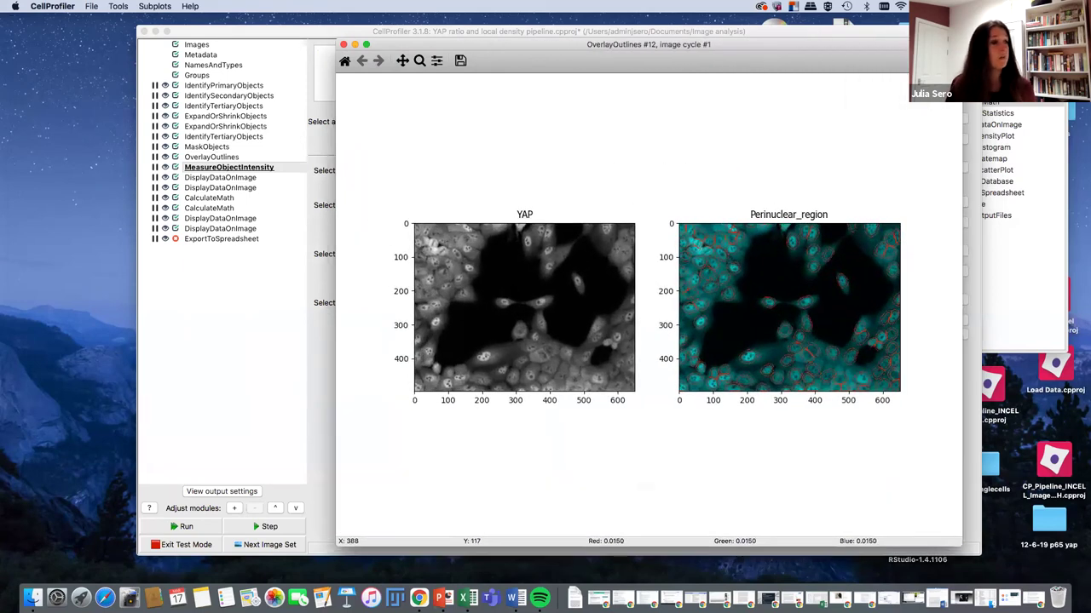
{"action": "left_click", "coordinate": [418, 61]}
{"action": "left_click_drag", "start_coordinate": [752, 348], "coordinate": [847, 267]}
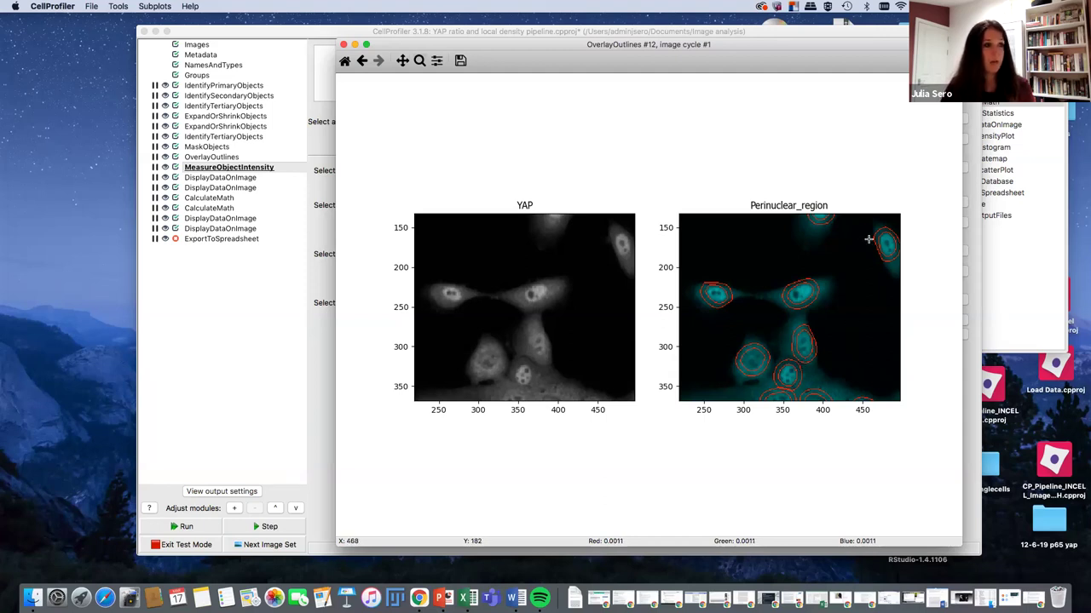
{"action": "left_click", "coordinate": [345, 44]}
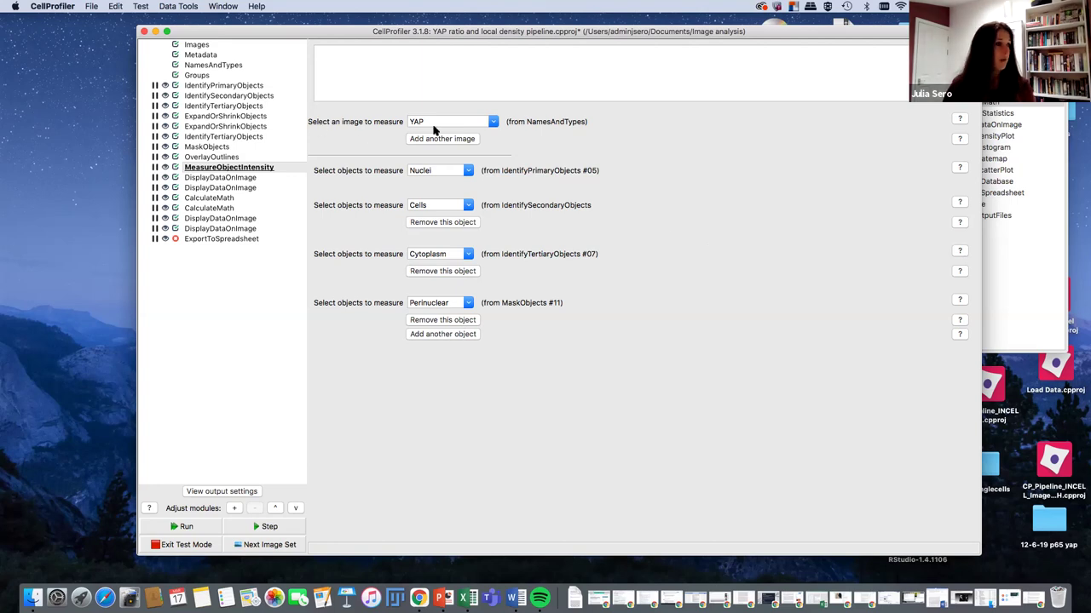
Step: Run MeasureObjectIntensity on the YAP image with the module's output display turned off
{"action": "left_click", "coordinate": [494, 122]}
{"action": "left_click", "coordinate": [424, 230]}
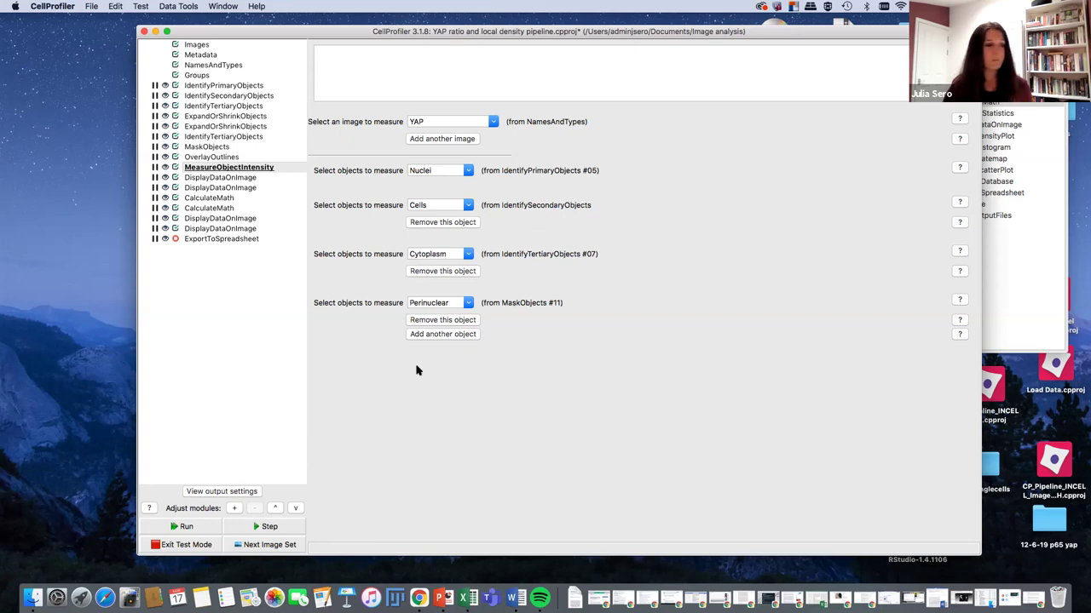
{"action": "left_click", "coordinate": [167, 169]}
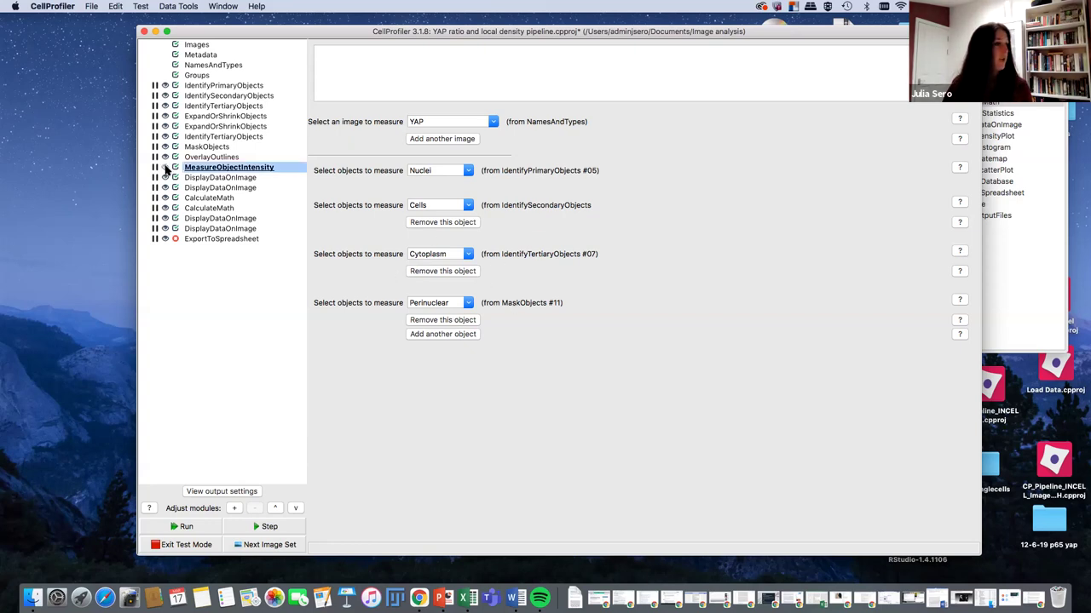
{"action": "left_click", "coordinate": [286, 527]}
{"action": "left_click", "coordinate": [286, 526]}
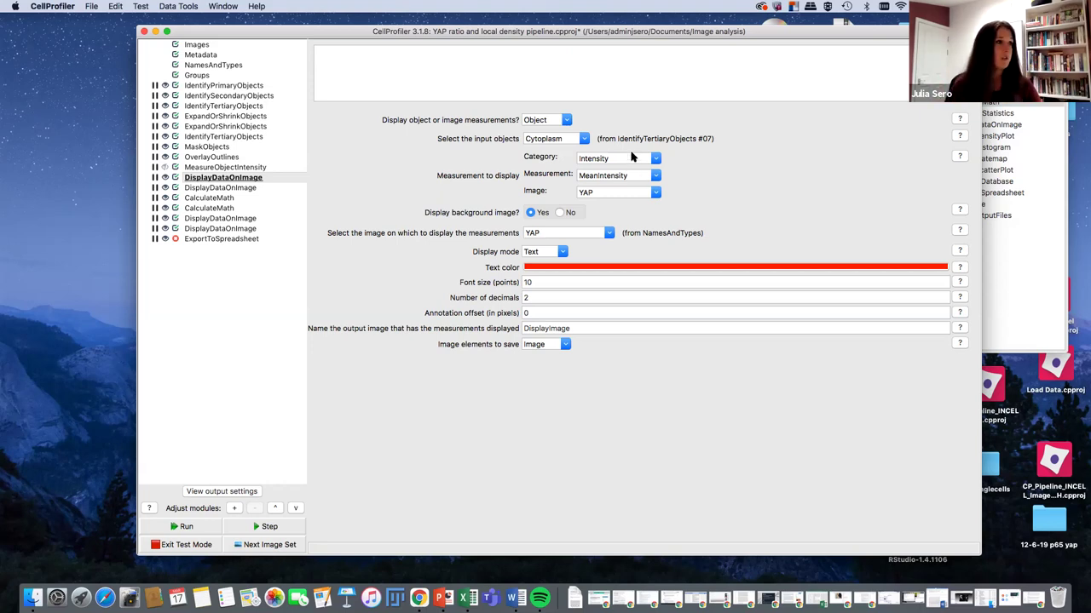
Step: Review the first DisplayDataOnImage module's measurement type, input object and category options, keeping Object, Cytoplasm and Intensity
{"action": "left_click", "coordinate": [567, 123]}
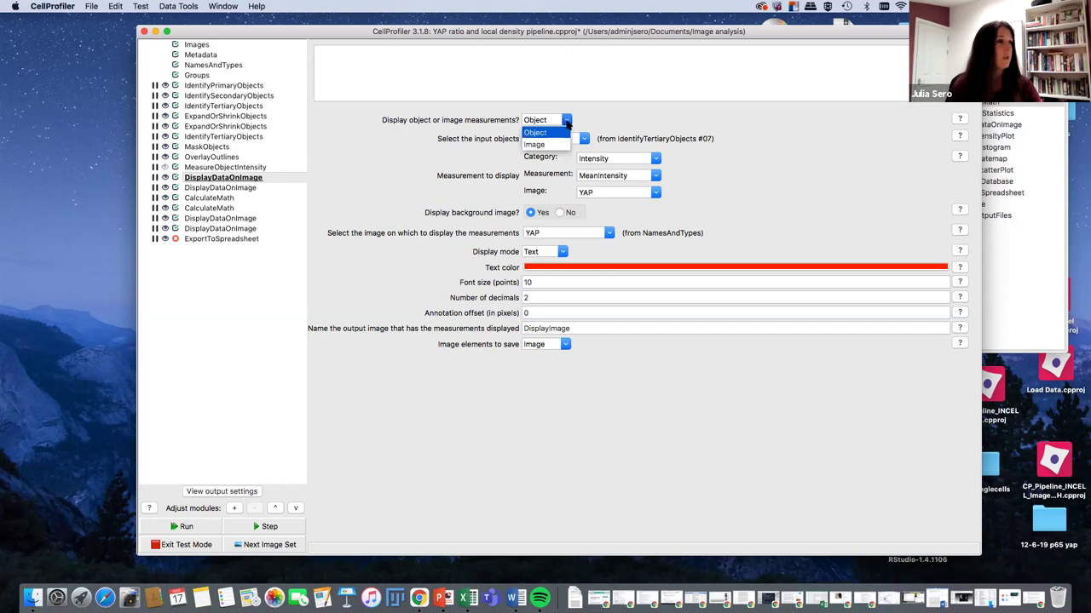
{"action": "left_click", "coordinate": [560, 138]}
{"action": "left_click", "coordinate": [584, 141]}
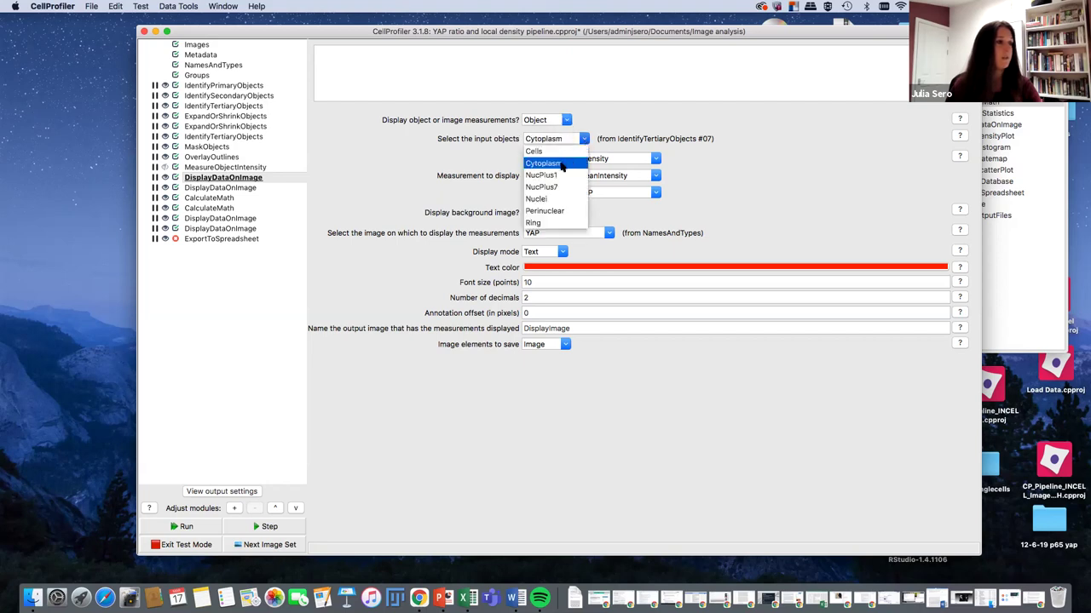
{"action": "left_click", "coordinate": [561, 164]}
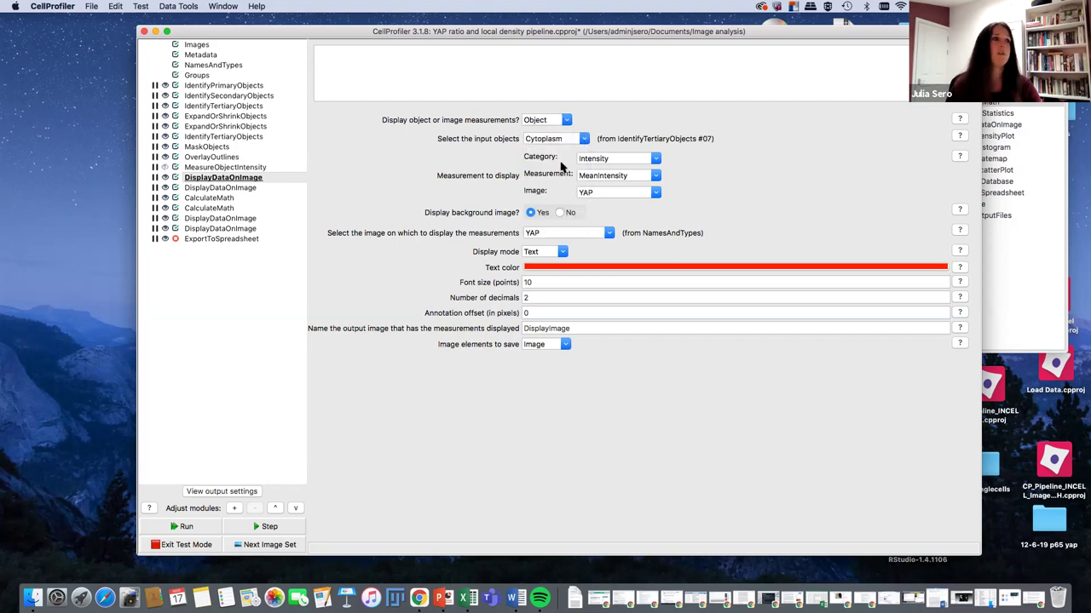
{"action": "left_click", "coordinate": [656, 159]}
{"action": "left_click", "coordinate": [652, 158]}
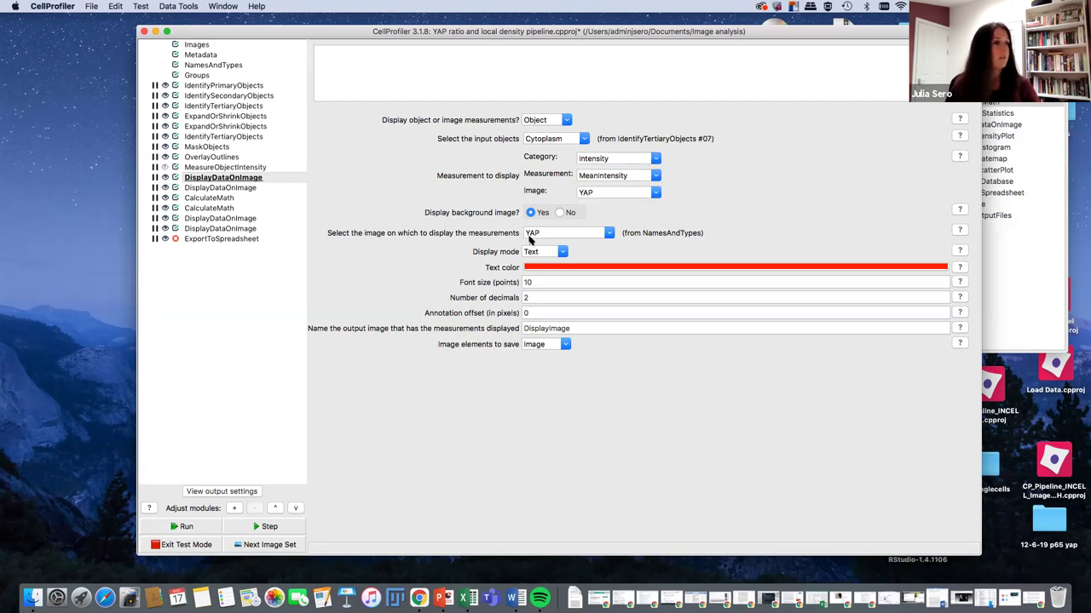
Step: Run the first DisplayDataOnImage module to show Cytoplasm mean YAP intensity on the image, then inspect the enlarged result and close it
{"action": "left_click", "coordinate": [284, 524]}
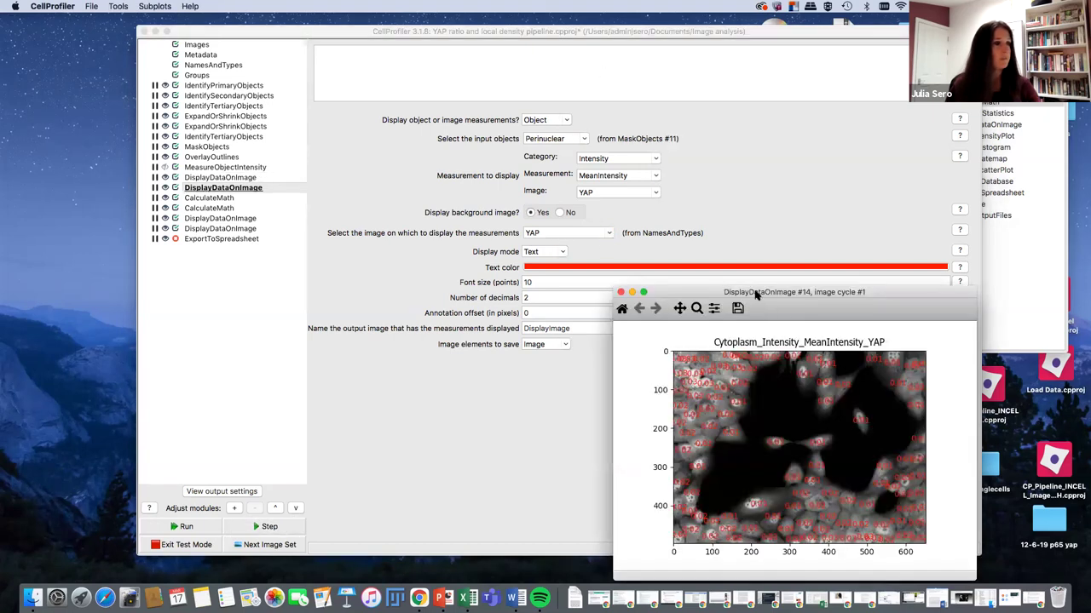
{"action": "left_click_drag", "start_coordinate": [756, 290], "coordinate": [472, 44]}
{"action": "left_click_drag", "start_coordinate": [690, 329], "coordinate": [969, 514]}
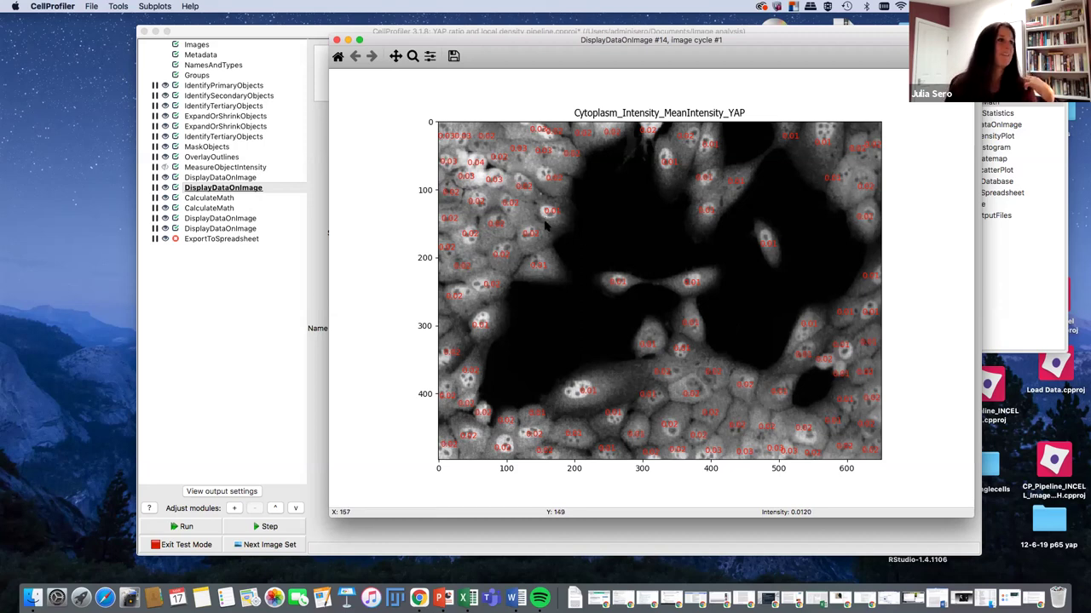
{"action": "left_click", "coordinate": [337, 40]}
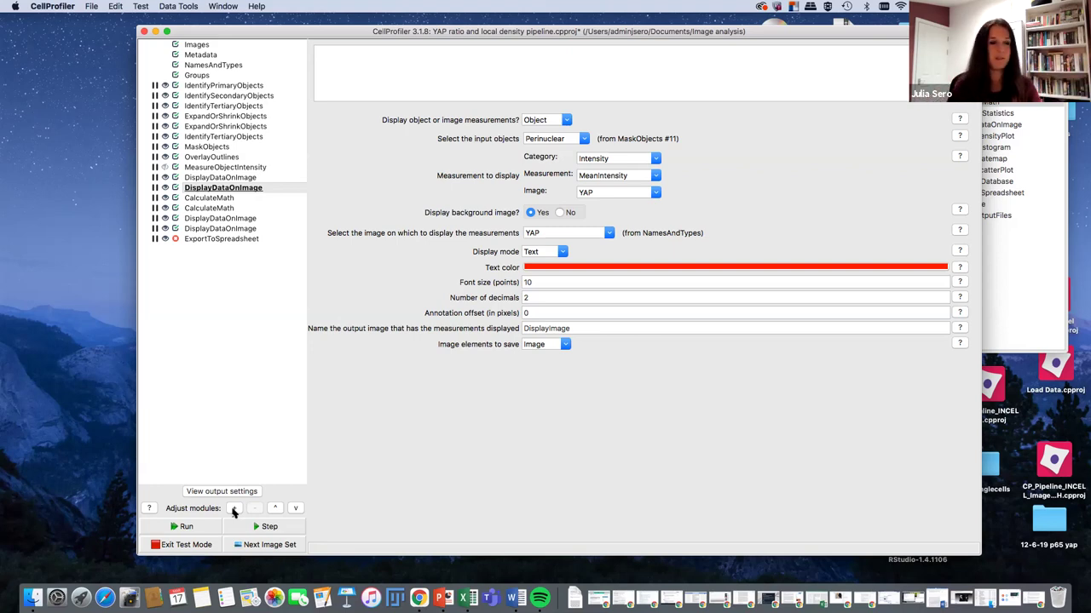
Step: Set the number of decimals to 5 in the Cytoplasm DisplayDataOnImage module, rerun it and inspect the enlarged result
{"action": "left_click", "coordinate": [229, 178]}
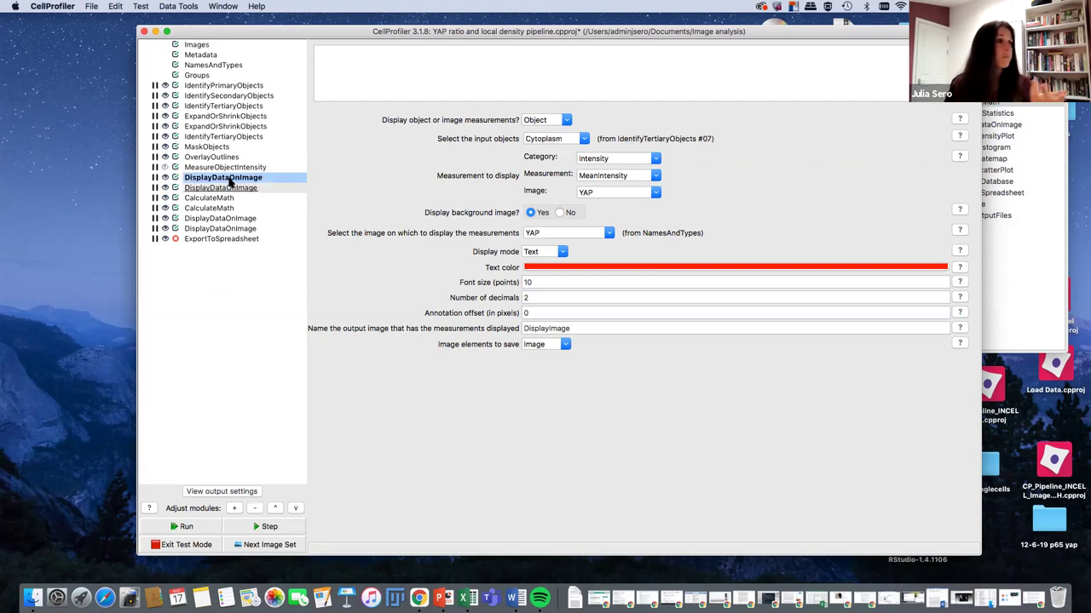
{"action": "left_click", "coordinate": [532, 298]}
{"action": "type", "text": "5"}
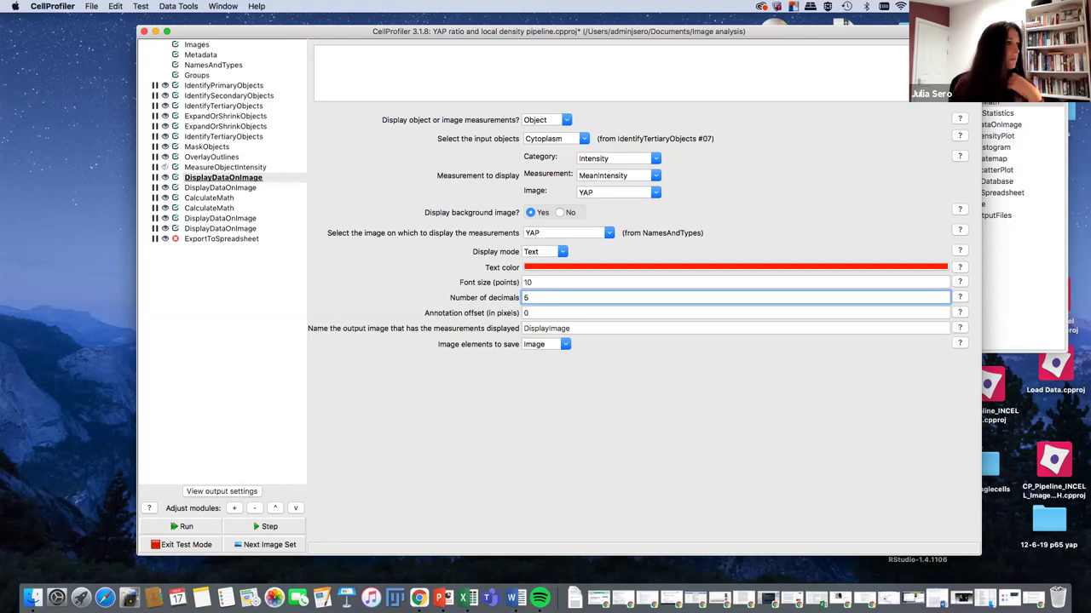
{"action": "left_click", "coordinate": [254, 528]}
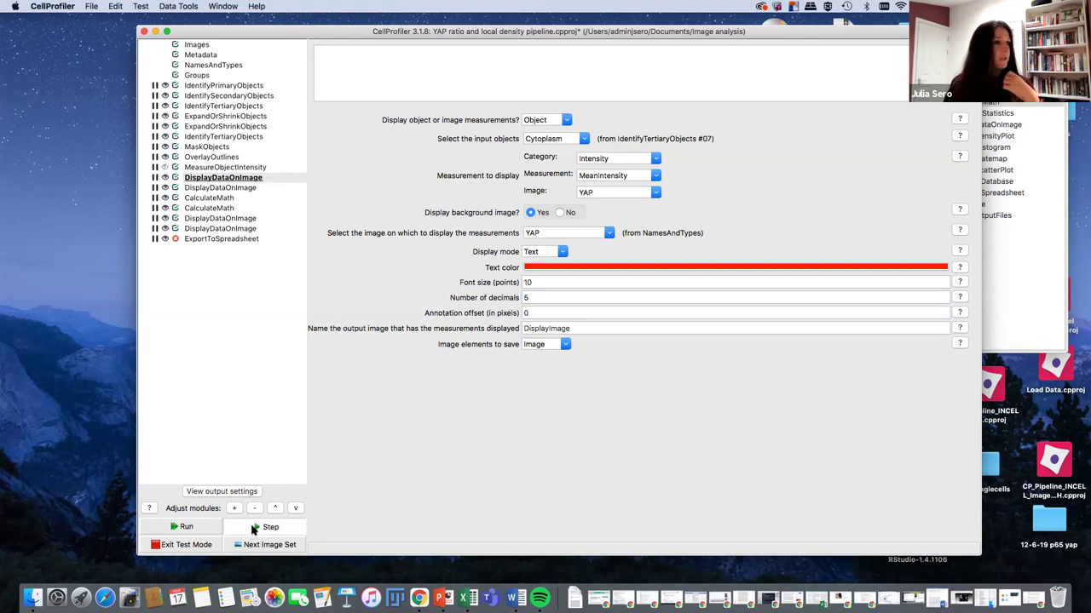
{"action": "left_click_drag", "start_coordinate": [864, 308], "coordinate": [583, 51]}
{"action": "left_click_drag", "start_coordinate": [771, 345], "coordinate": [1014, 535]}
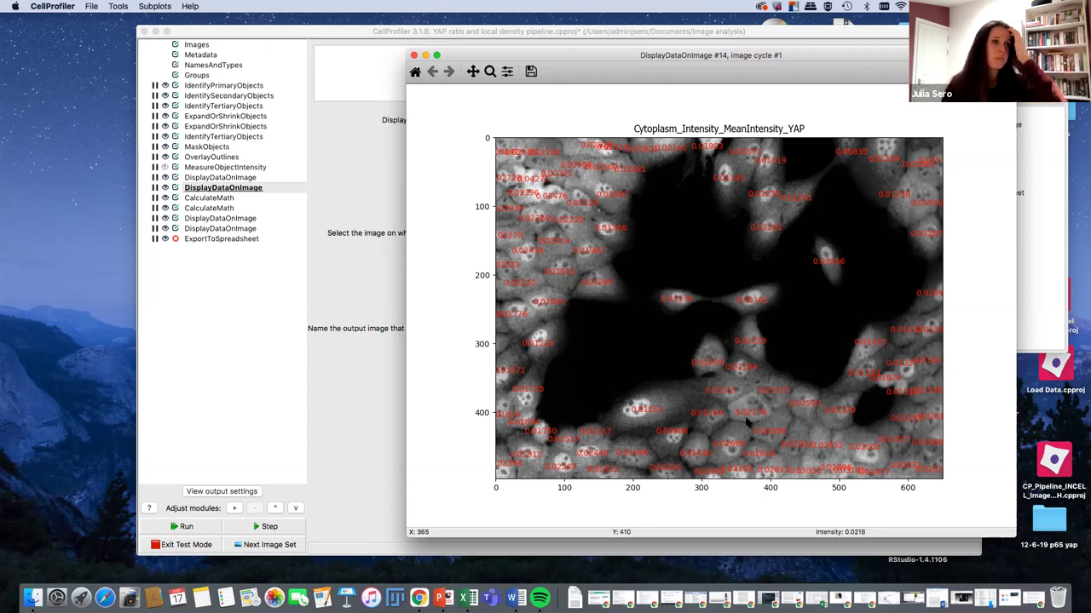
{"action": "double_click", "coordinate": [531, 56]}
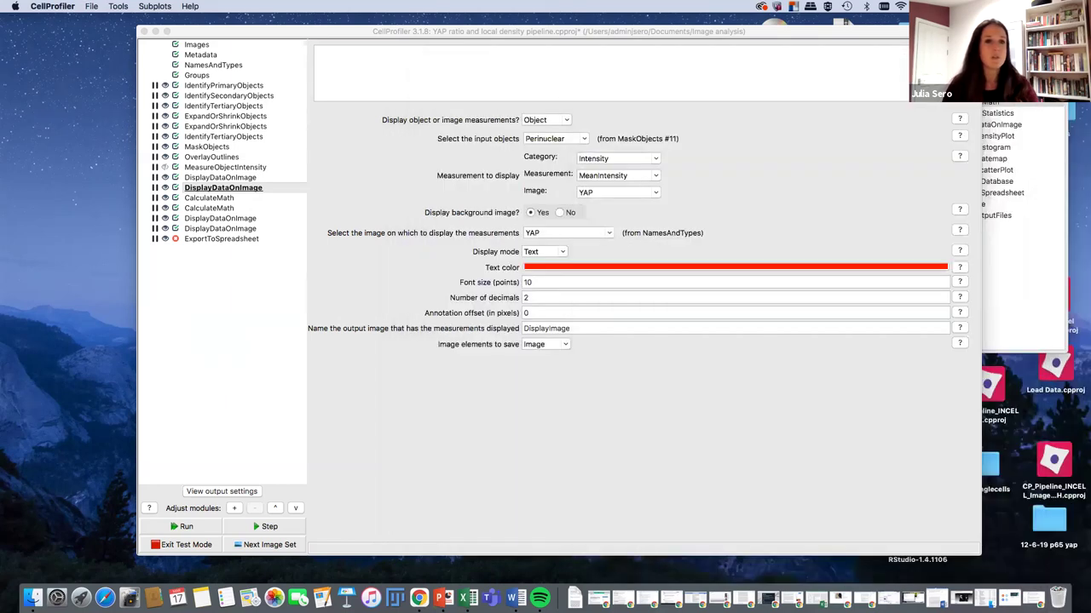
Step: Set the number of decimals to 5 in the Perinuclear DisplayDataOnImage module and run it
{"action": "left_click", "coordinate": [531, 298]}
{"action": "key", "text": "BackSpace"}
{"action": "type", "text": "5"}
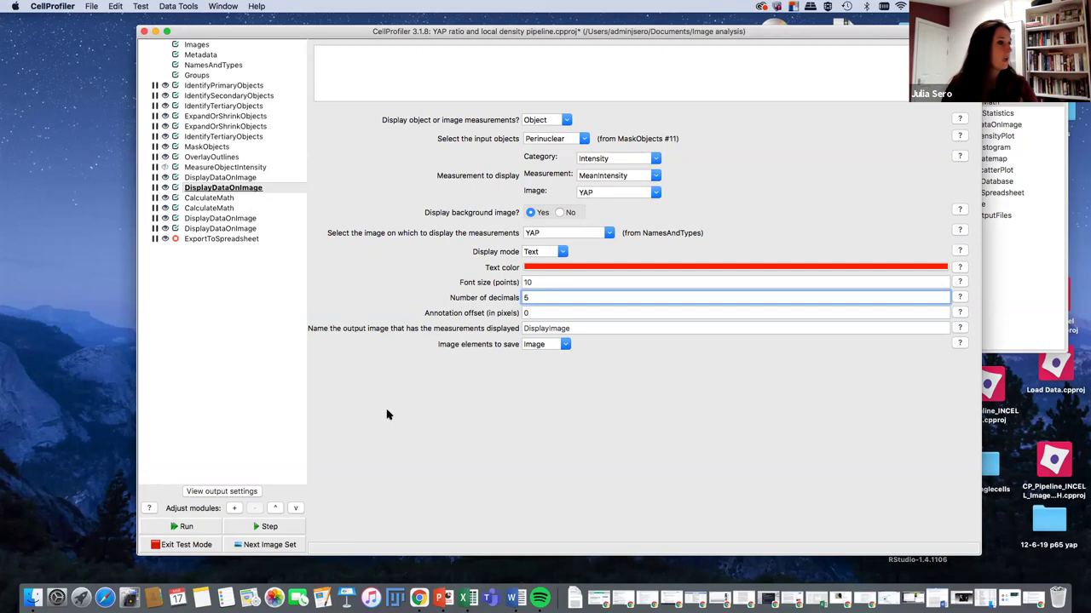
{"action": "left_click", "coordinate": [271, 527]}
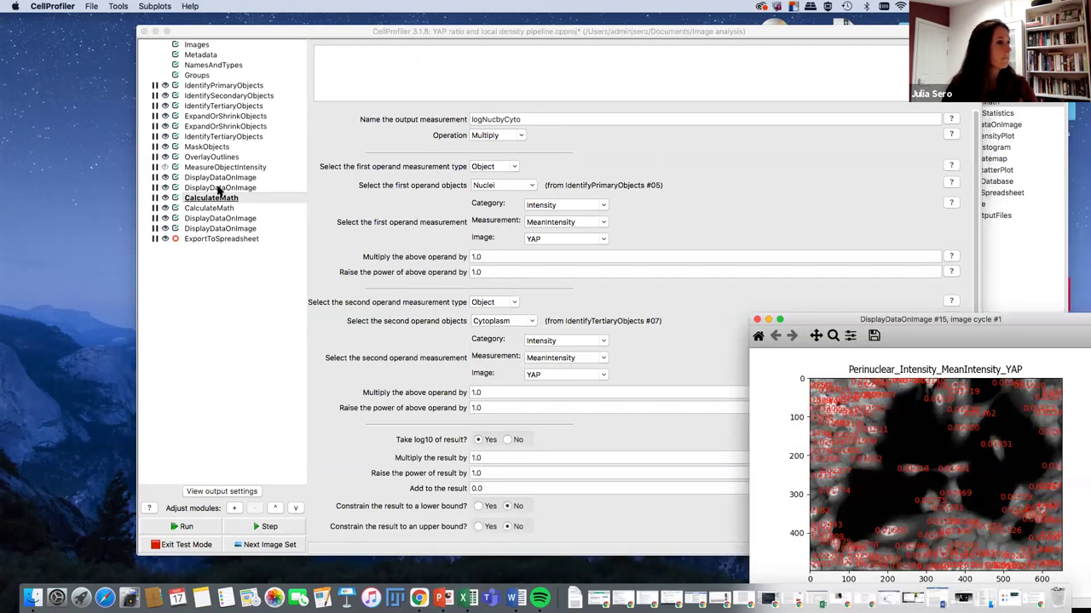
Step: Compare the Perinuclear and Cytoplasm mean YAP intensity images side by side, then close both results
{"action": "left_click", "coordinate": [218, 188]}
{"action": "left_click", "coordinate": [225, 206]}
{"action": "left_click_drag", "start_coordinate": [1041, 325], "coordinate": [431, 51]}
{"action": "left_click_drag", "start_coordinate": [494, 329], "coordinate": [797, 537]}
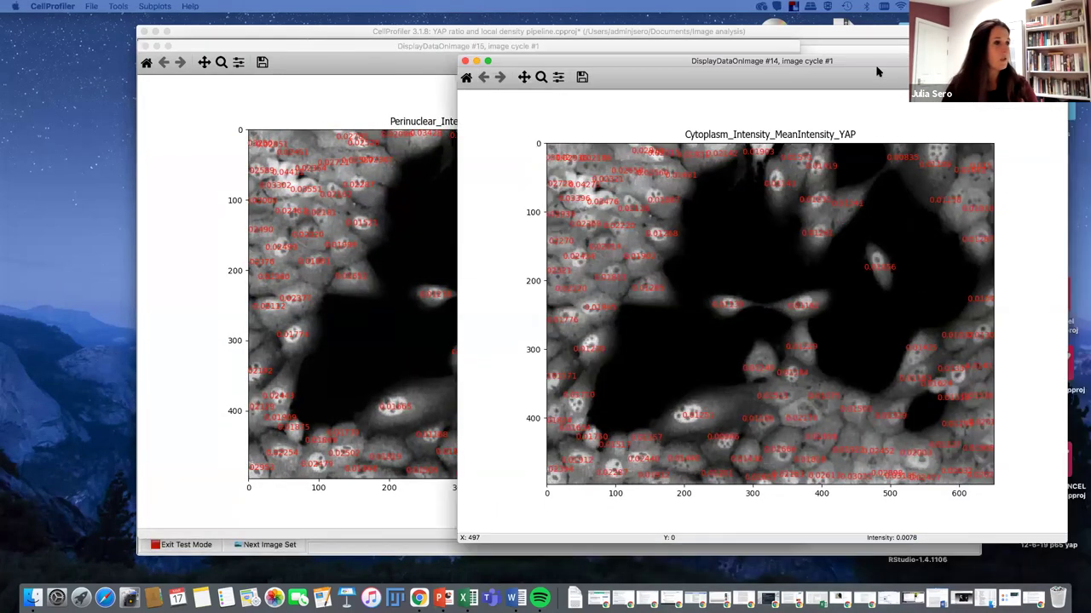
{"action": "left_click_drag", "start_coordinate": [372, 52], "coordinate": [181, 62]}
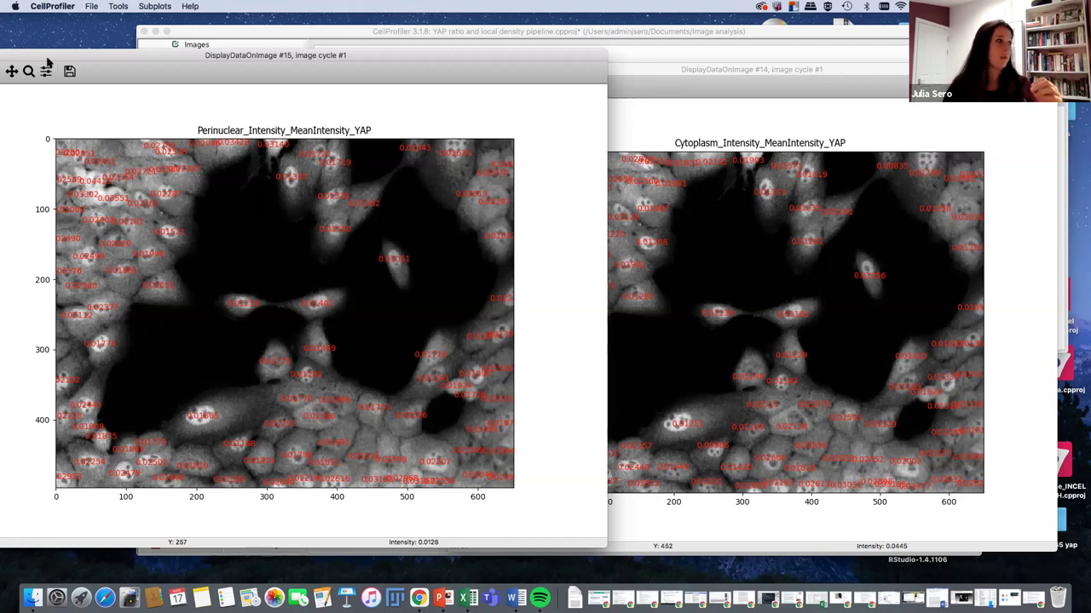
{"action": "left_click_drag", "start_coordinate": [46, 54], "coordinate": [191, 65]}
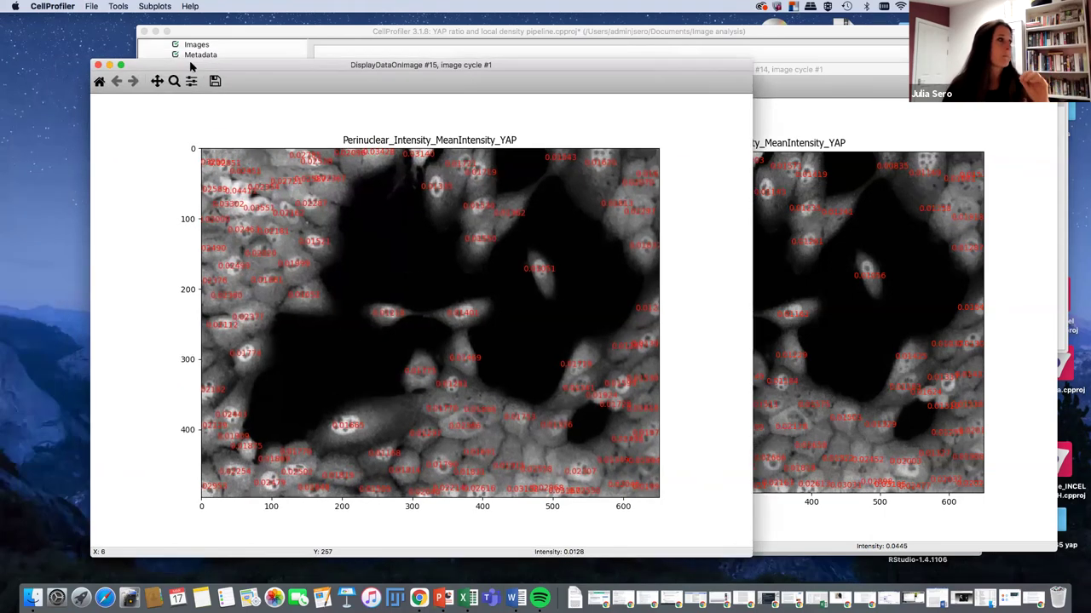
{"action": "left_click", "coordinate": [98, 67]}
{"action": "left_click", "coordinate": [439, 71]}
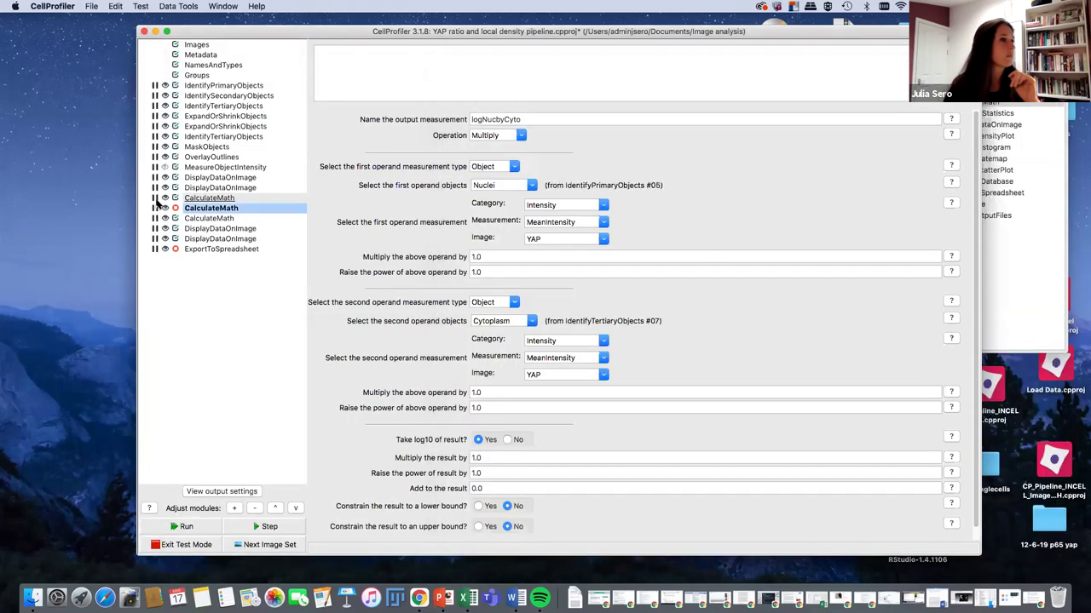
Step: Remove the extra disabled CalculateMath module and set the operation of the logNucbyCyto calculation to Divide
{"action": "left_click", "coordinate": [223, 209]}
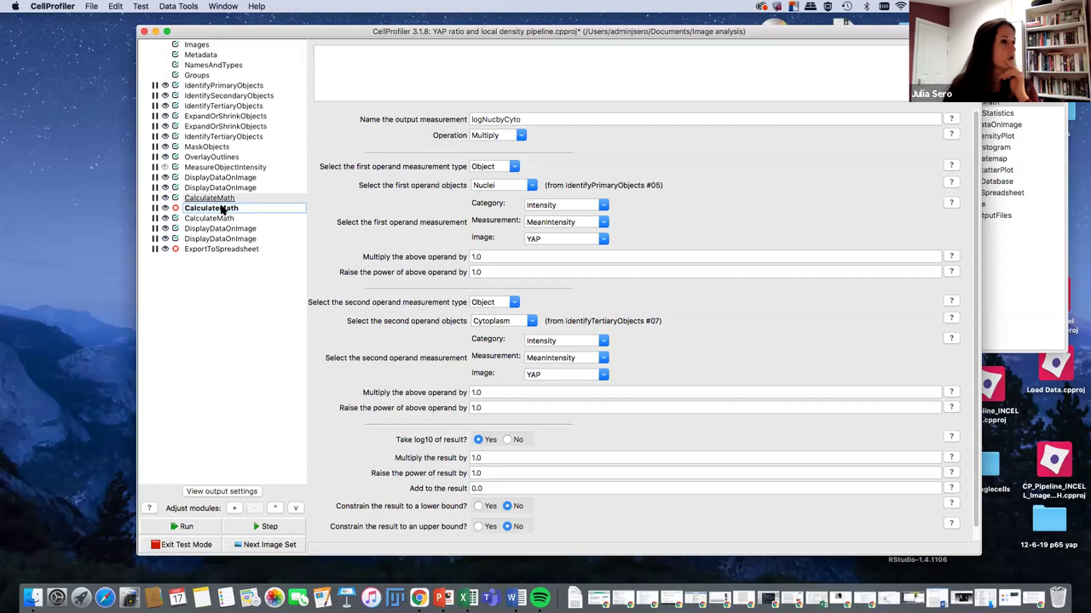
{"action": "left_click", "coordinate": [215, 197]}
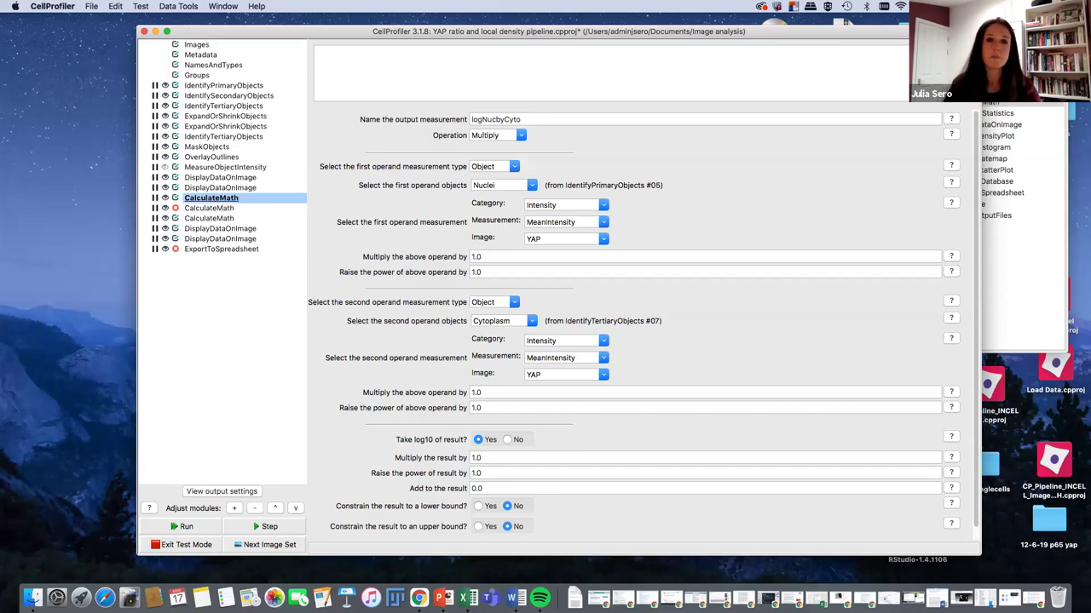
{"action": "left_click_drag", "start_coordinate": [558, 30], "coordinate": [516, 25]}
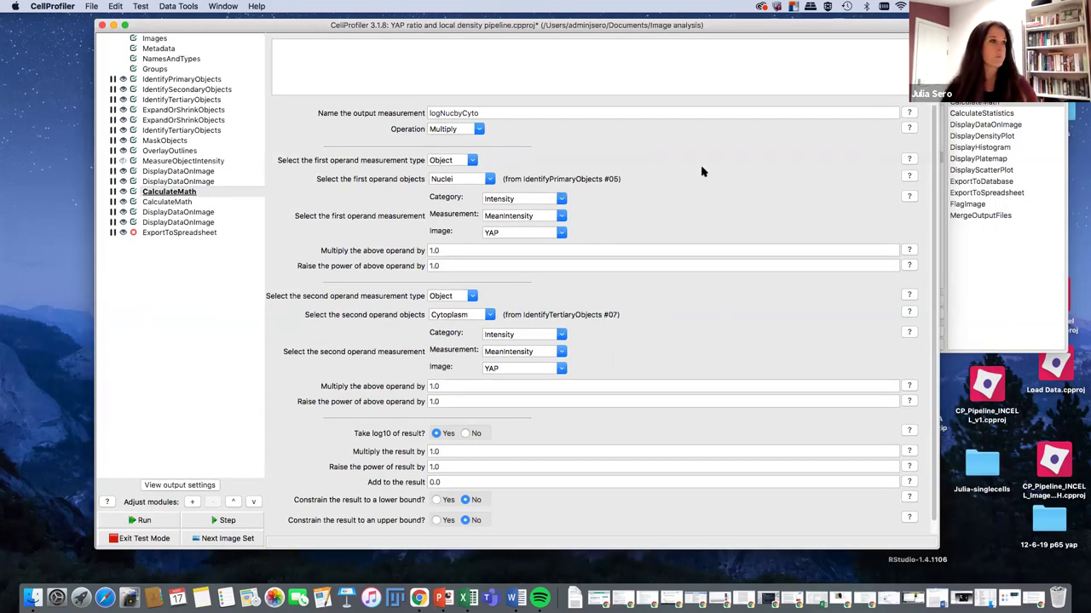
{"action": "left_click", "coordinate": [478, 130]}
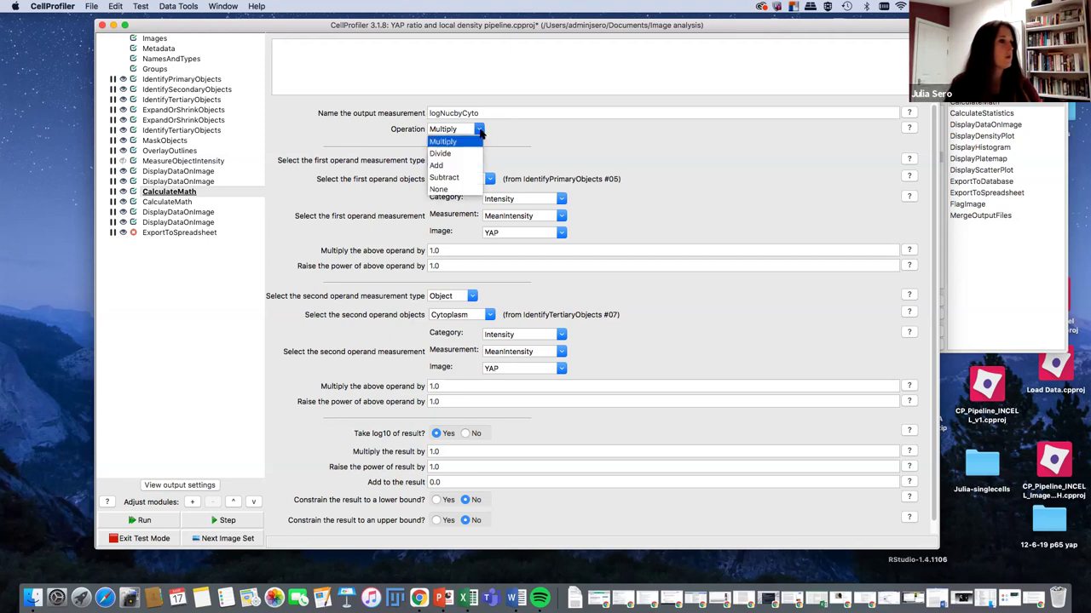
{"action": "left_click", "coordinate": [440, 153]}
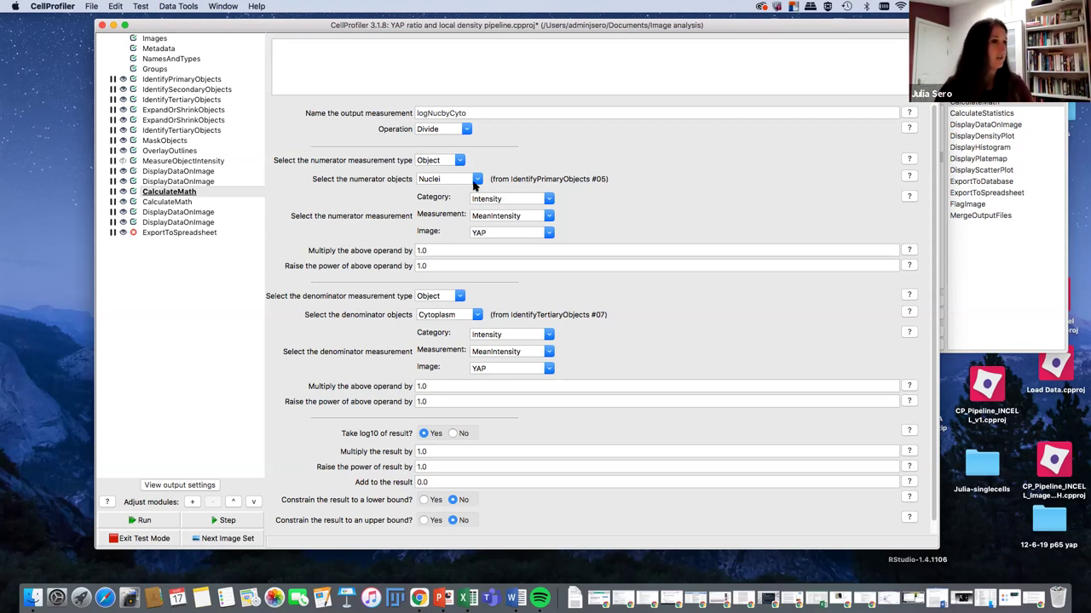
Step: Set the numerator measurement of the logNucbyCyto calculation to Intensity, MeanIntensity, on the YAP image
{"action": "left_click", "coordinate": [548, 202]}
{"action": "left_click", "coordinate": [483, 224]}
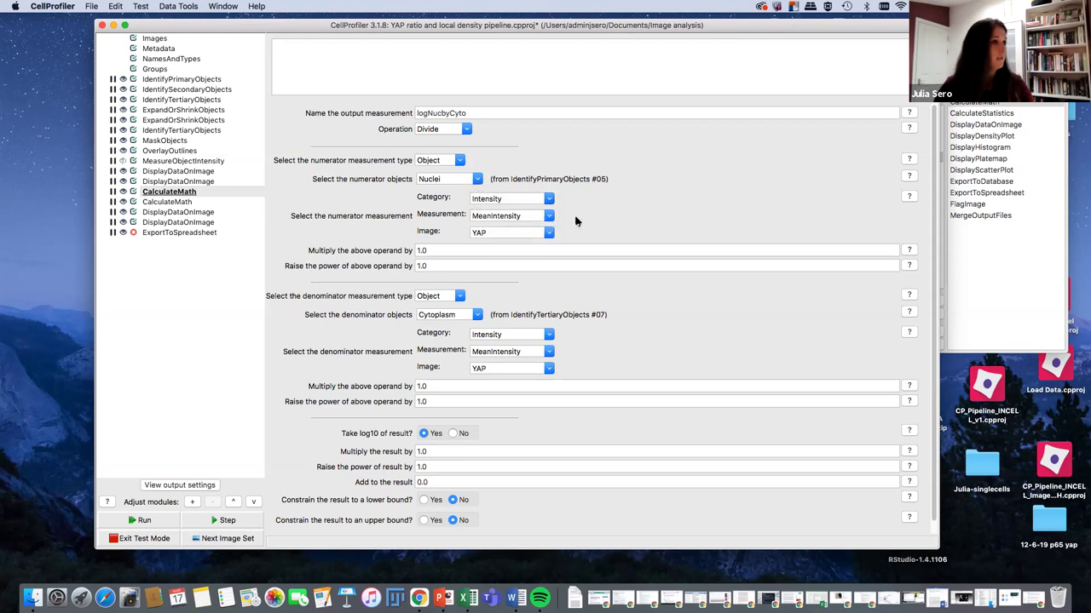
{"action": "left_click", "coordinate": [549, 218]}
{"action": "left_click", "coordinate": [500, 294]}
{"action": "left_click", "coordinate": [549, 233]}
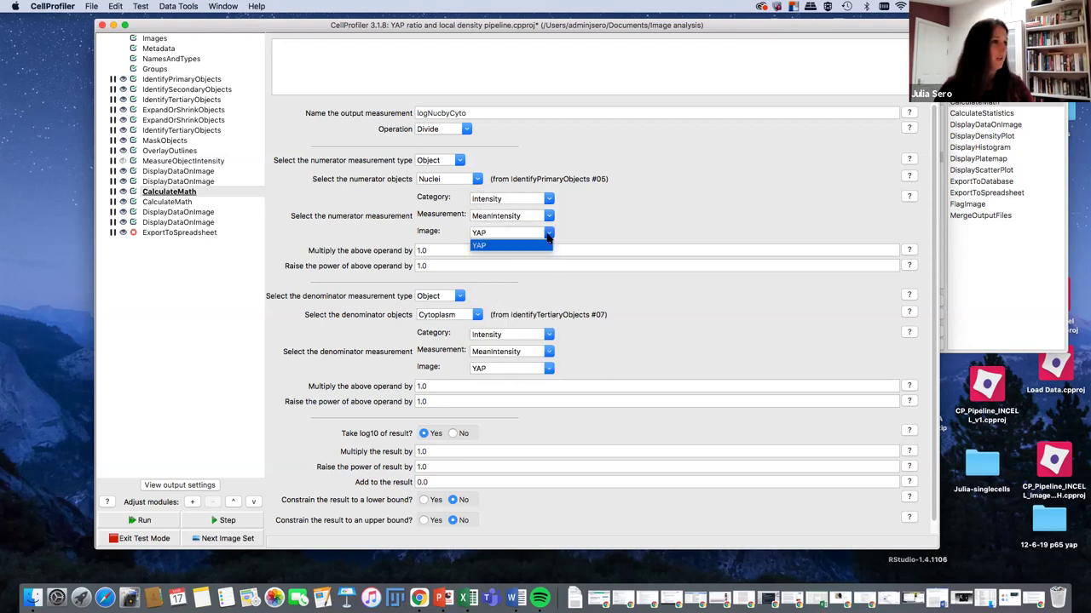
{"action": "left_click", "coordinate": [490, 249]}
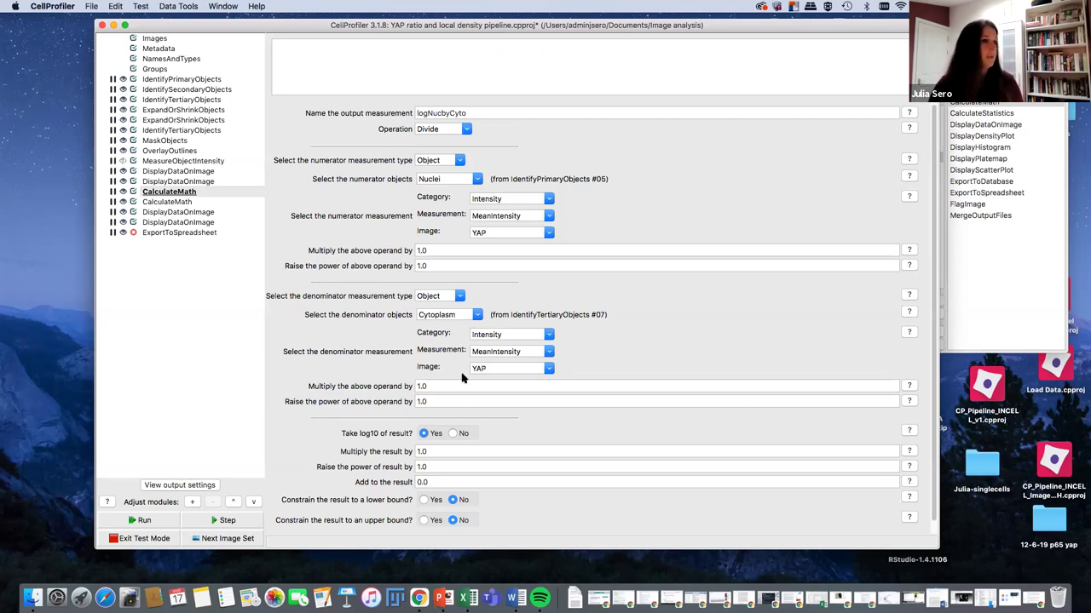
Step: Run the logNucbyCyto CalculateMath module and move its result window clear of the module settings
{"action": "scroll", "coordinate": [335, 436], "scroll_direction": "down", "scroll_amount": 1}
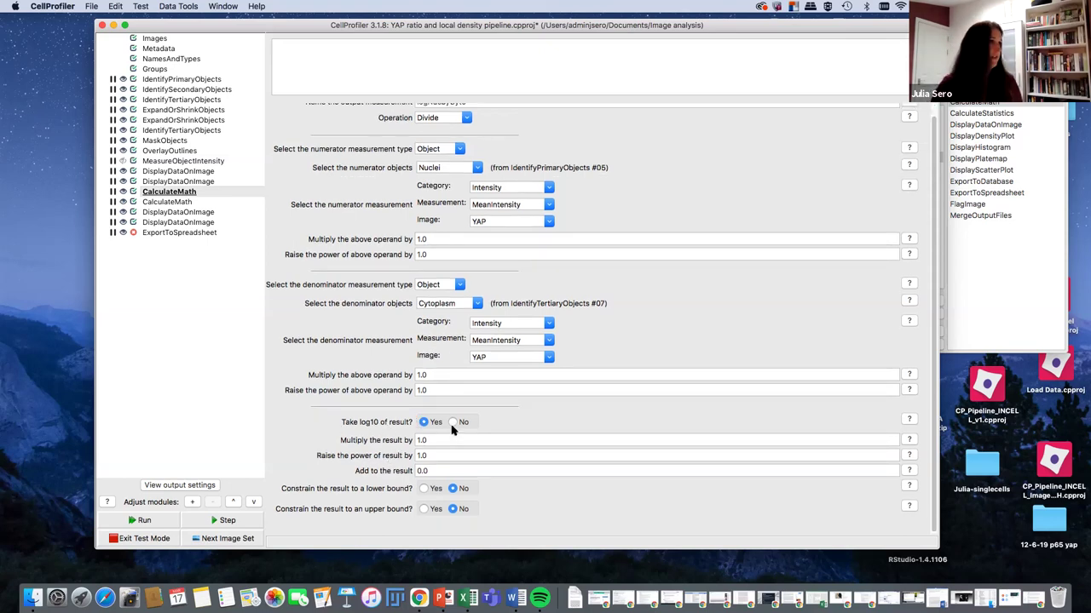
{"action": "left_click", "coordinate": [227, 521]}
{"action": "left_click_drag", "start_coordinate": [412, 63], "coordinate": [895, 154]}
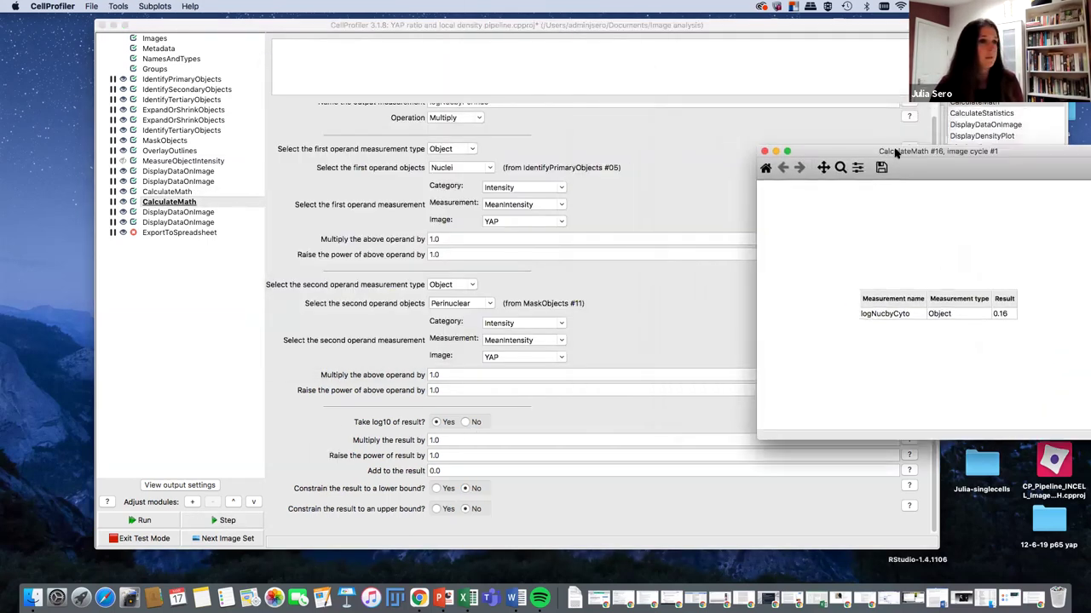
Step: Set the operation of the logNucbyPerinuc calculation to Divide, with Perinuclear as the denominator objects
{"action": "left_click", "coordinate": [286, 239]}
{"action": "scroll", "coordinate": [287, 237], "scroll_direction": "up", "scroll_amount": 1}
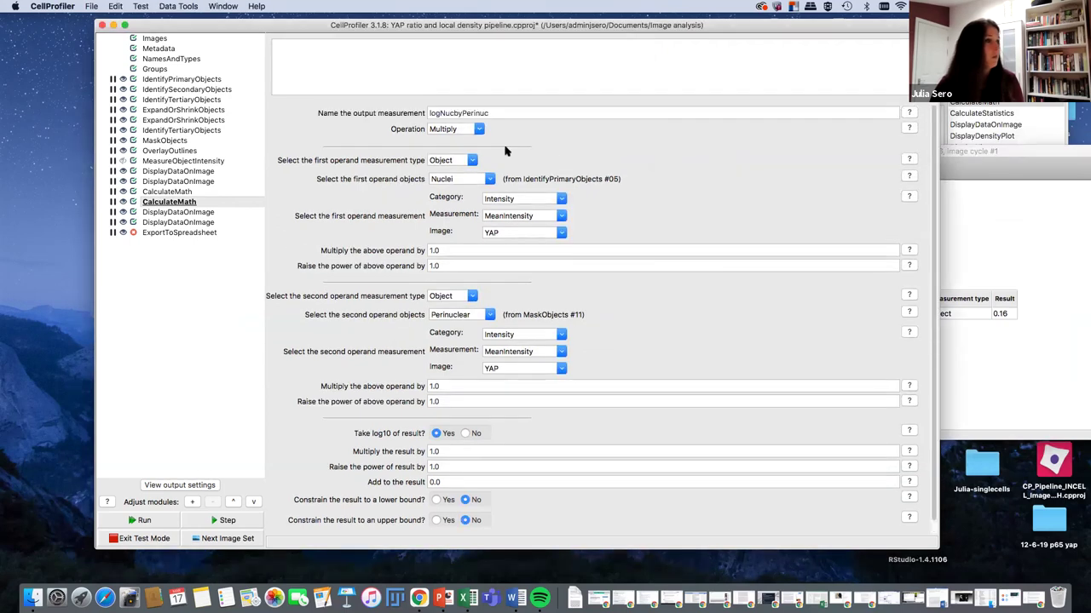
{"action": "left_click", "coordinate": [479, 129]}
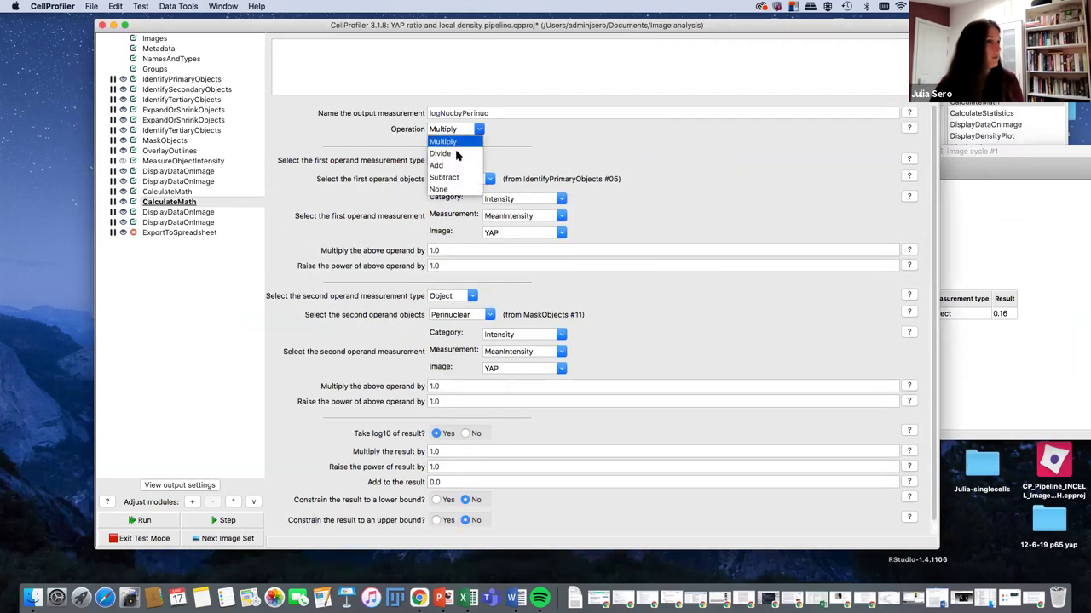
{"action": "left_click", "coordinate": [460, 154]}
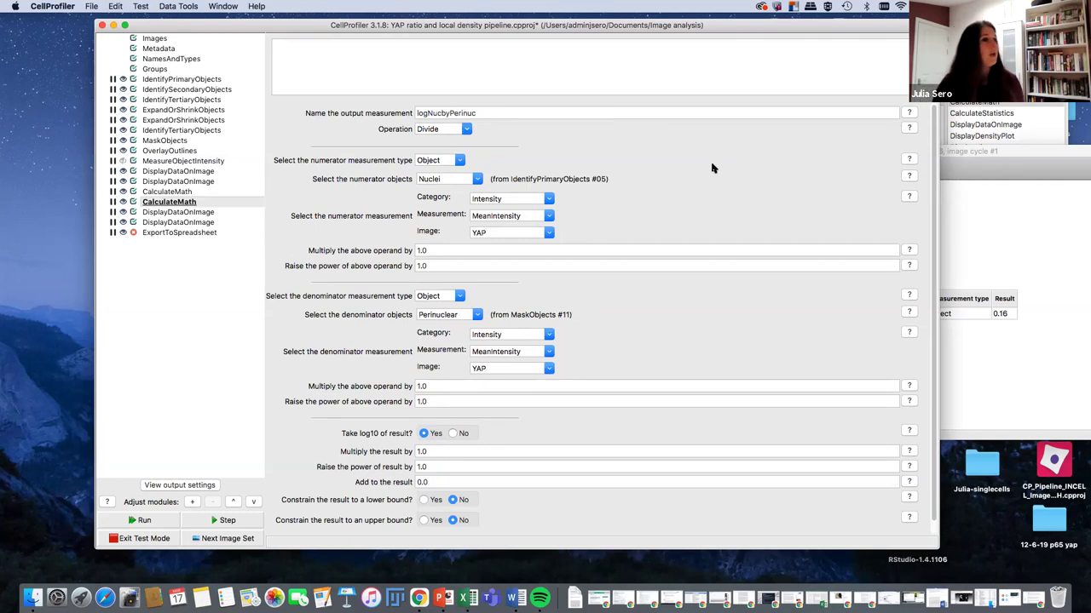
{"action": "left_click", "coordinate": [479, 316]}
{"action": "left_click", "coordinate": [451, 386]}
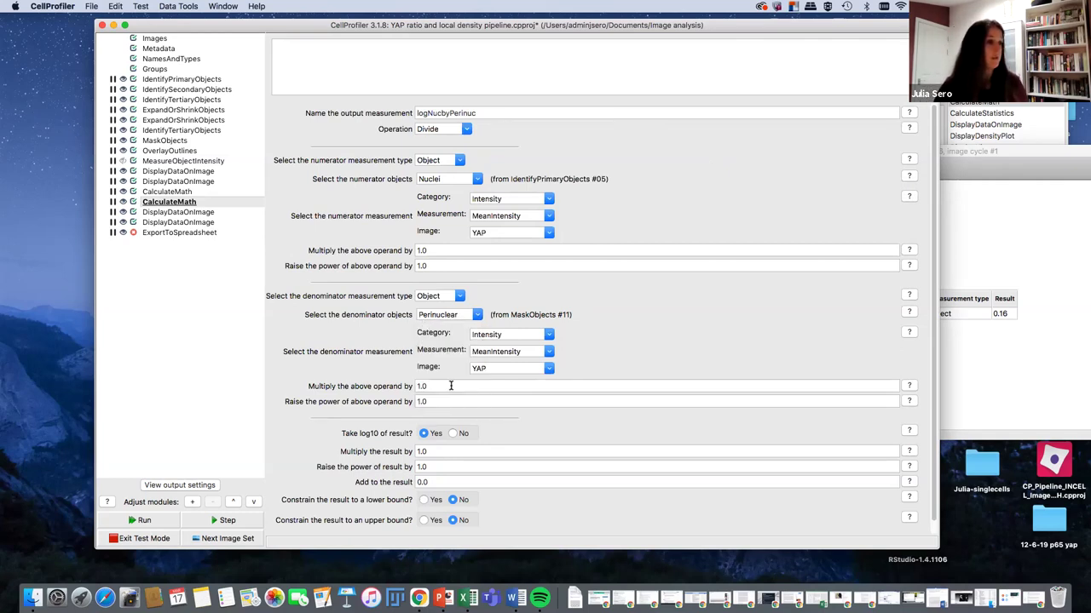
Step: Run the logNucbyPerinuc calculation, compare its result side by side with logNucbyCyto, and close both result windows
{"action": "left_click", "coordinate": [219, 522]}
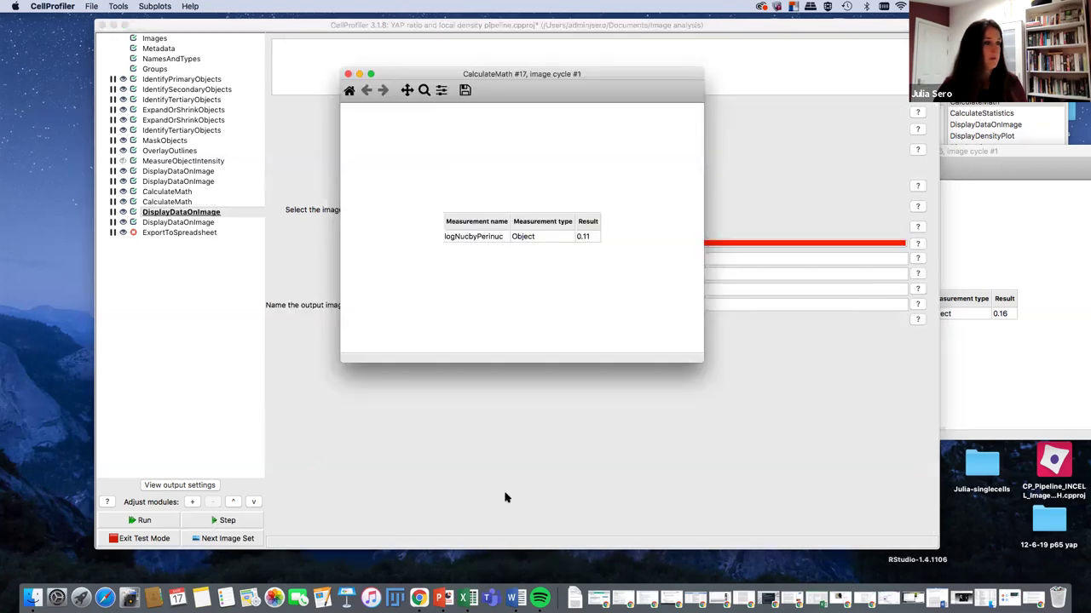
{"action": "left_click_drag", "start_coordinate": [542, 75], "coordinate": [819, 142]}
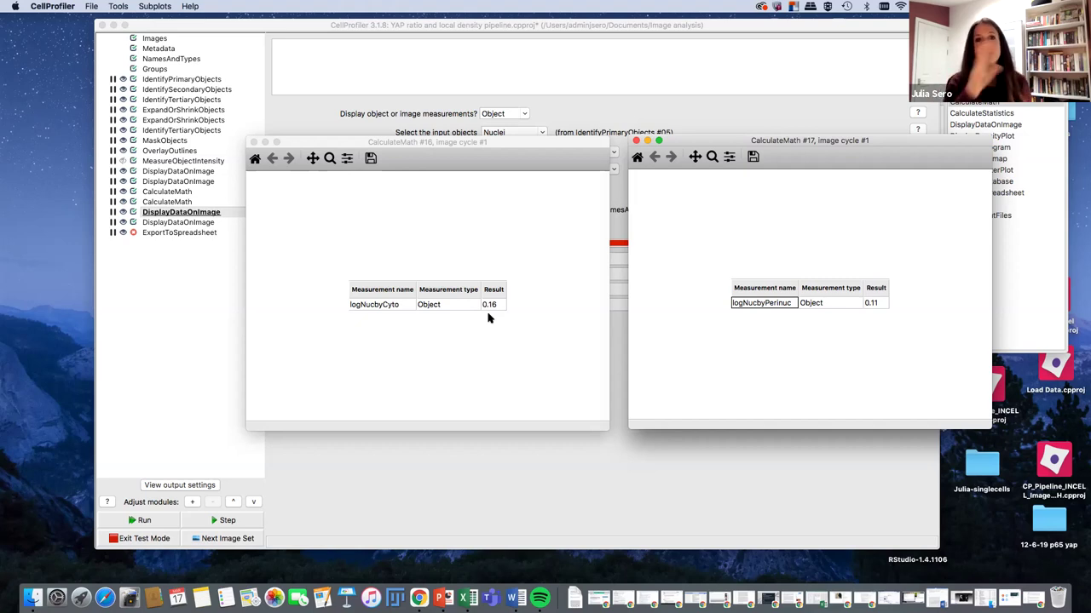
{"action": "left_click", "coordinate": [253, 142]}
{"action": "left_click", "coordinate": [635, 139]}
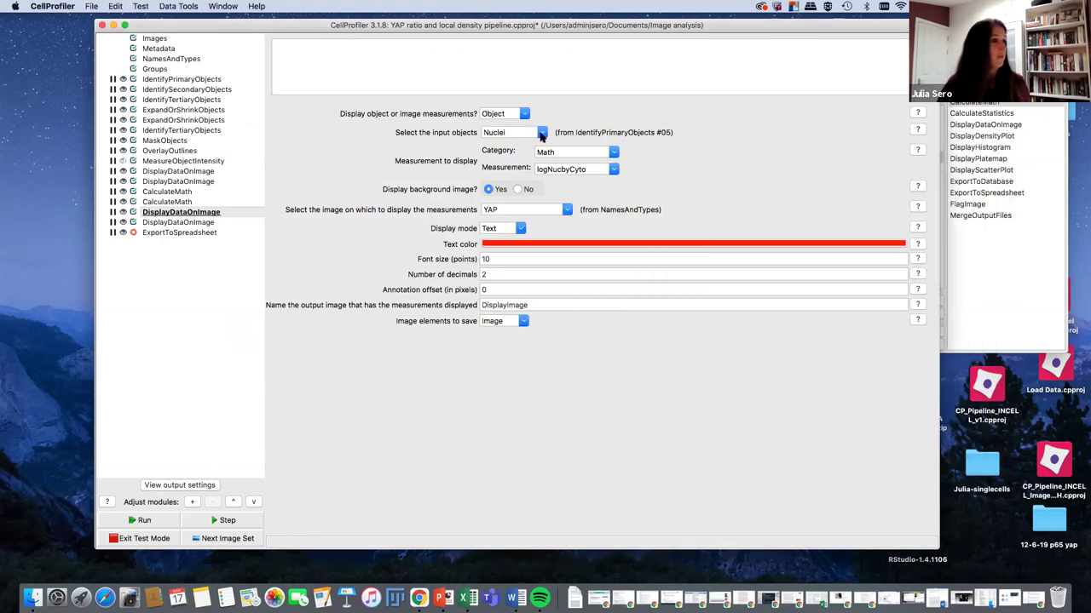
Step: Set the Nuclei DisplayDataOnImage measurement to Math, logNucbyCyto, run the module and move its result aside
{"action": "left_click", "coordinate": [615, 155]}
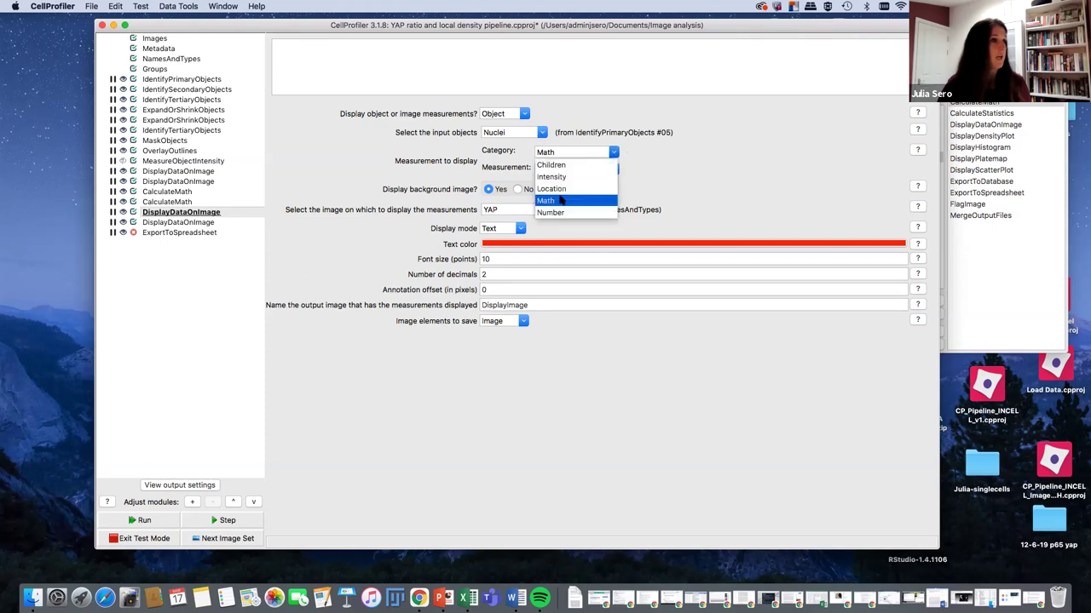
{"action": "left_click", "coordinate": [558, 203]}
{"action": "left_click", "coordinate": [615, 173]}
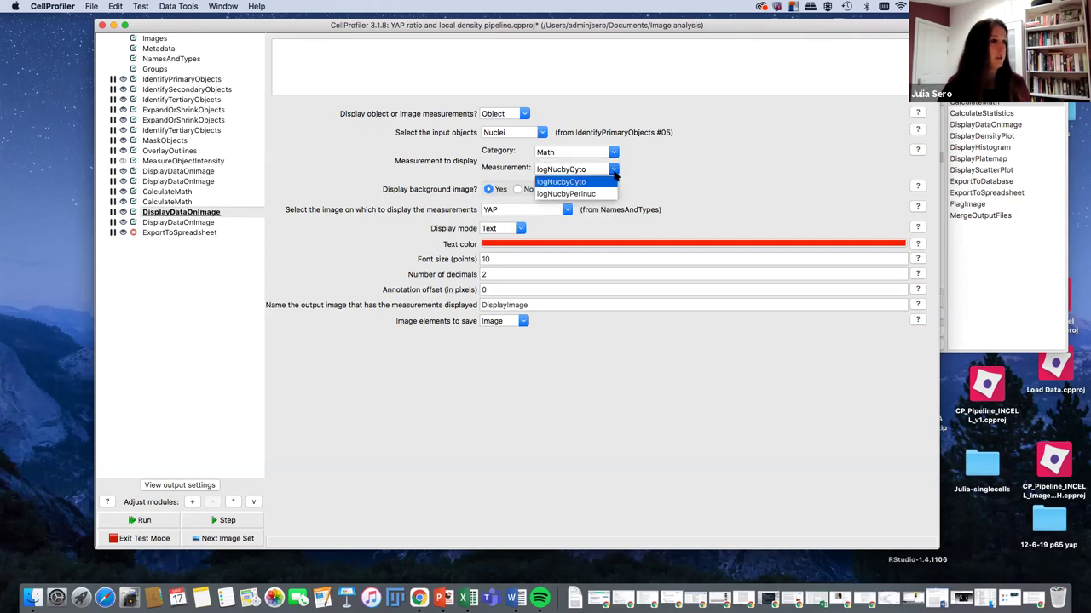
{"action": "left_click", "coordinate": [580, 183]}
{"action": "left_click", "coordinate": [225, 521]}
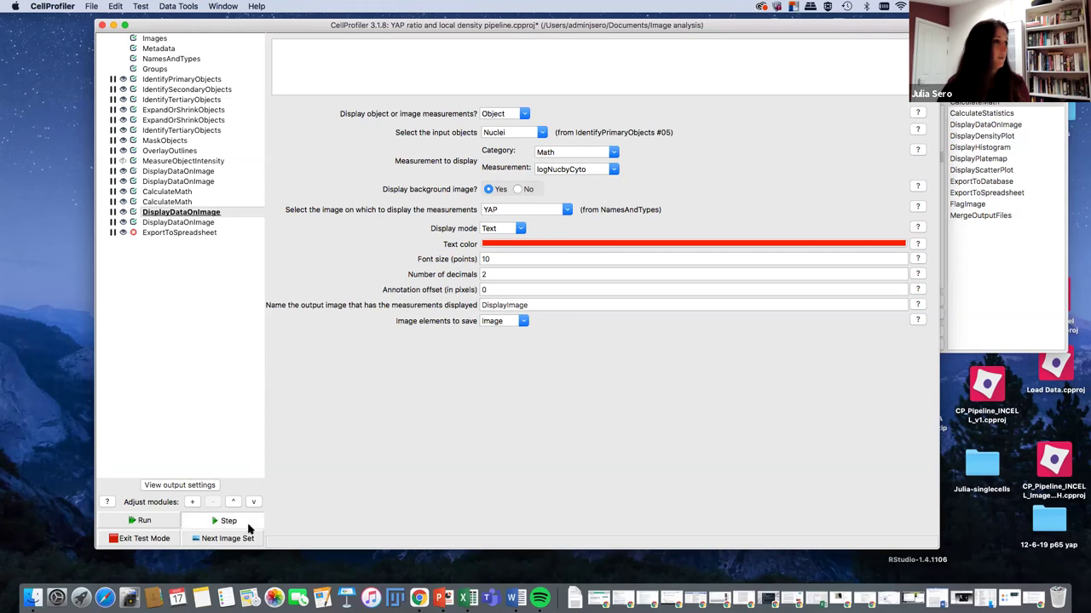
{"action": "left_click_drag", "start_coordinate": [603, 91], "coordinate": [861, 55]}
Step: Run the logNucbyPerinuc DisplayDataOnImage module and compare its enlarged image side by side with the enlarged logNucbyCyto image
{"action": "left_click", "coordinate": [235, 523]}
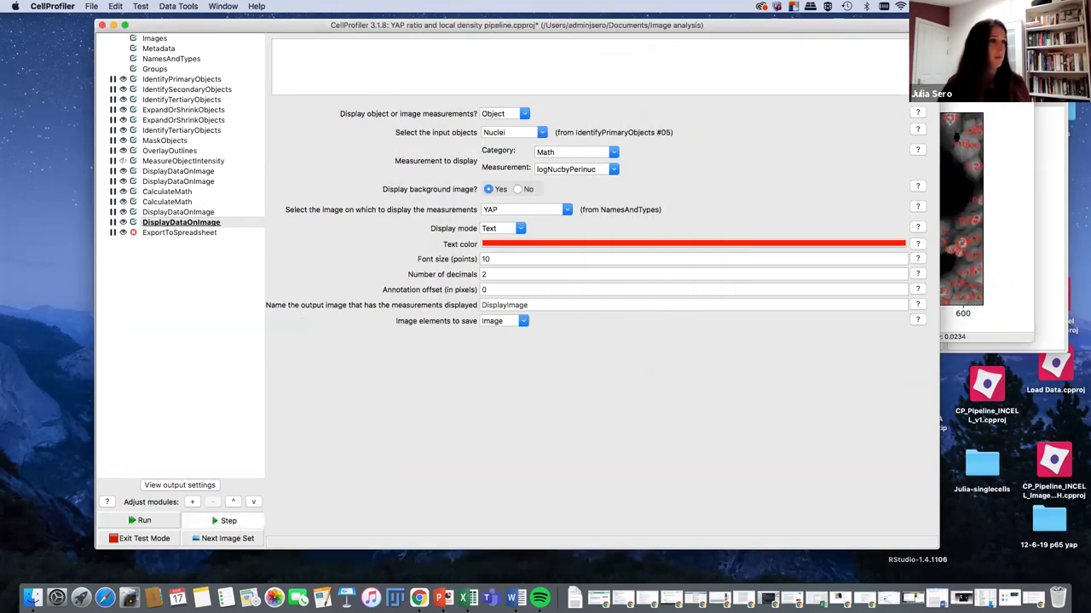
{"action": "left_click_drag", "start_coordinate": [753, 104], "coordinate": [453, 51]}
{"action": "left_click_drag", "start_coordinate": [997, 50], "coordinate": [869, 50]}
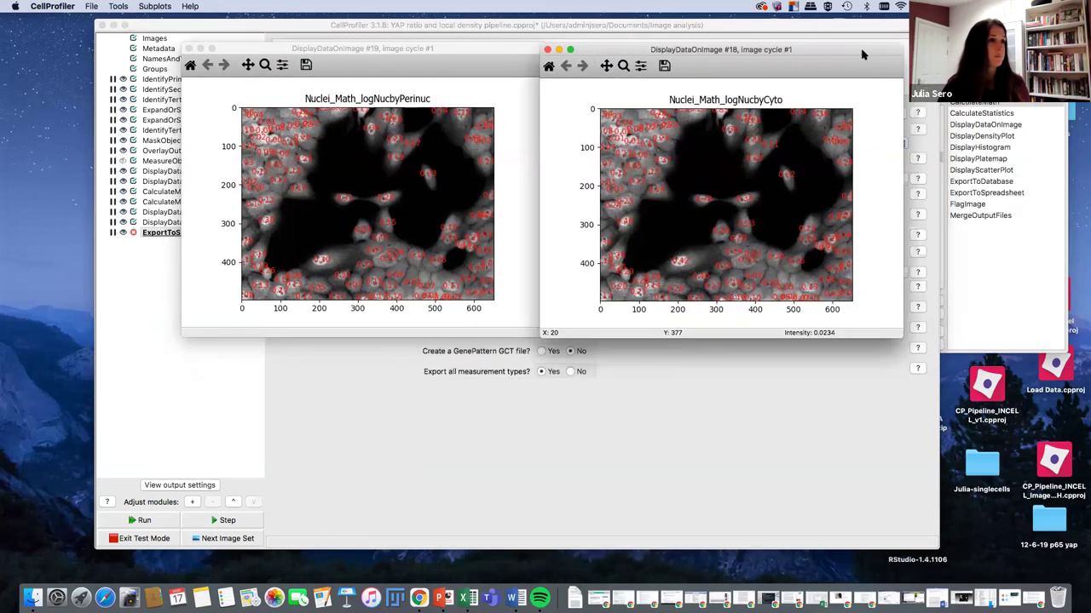
{"action": "left_click_drag", "start_coordinate": [898, 349], "coordinate": [993, 406]}
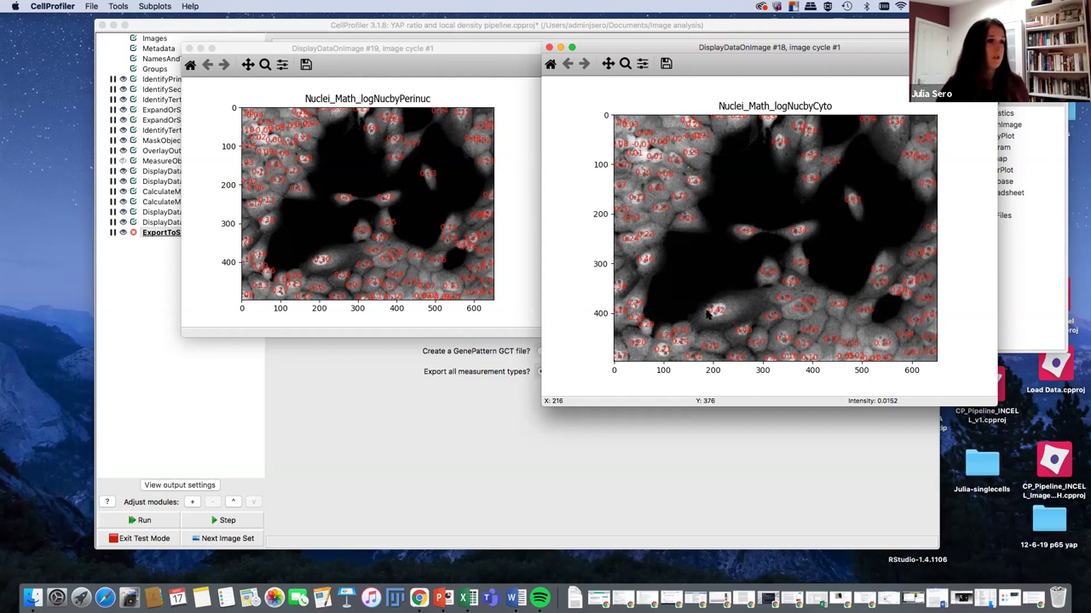
{"action": "left_click_drag", "start_coordinate": [380, 56], "coordinate": [304, 58]}
{"action": "left_click_drag", "start_coordinate": [513, 384], "coordinate": [560, 411]}
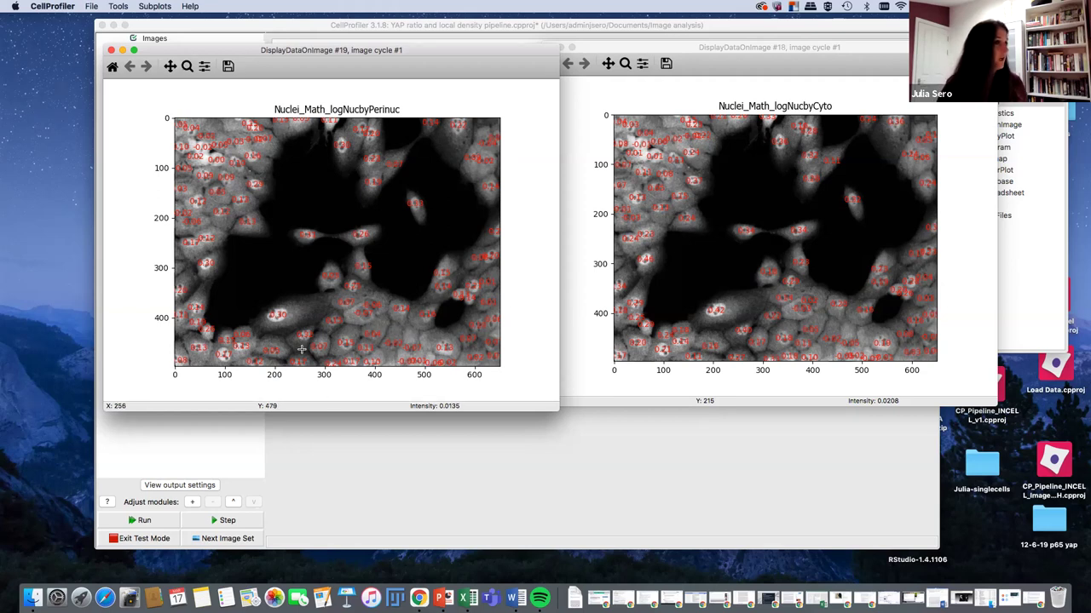
Step: Examine a magnified cluster of cells in the logNucbyPerinuc image, and close both ratio image windows
{"action": "left_click_drag", "start_coordinate": [312, 336], "coordinate": [425, 264]}
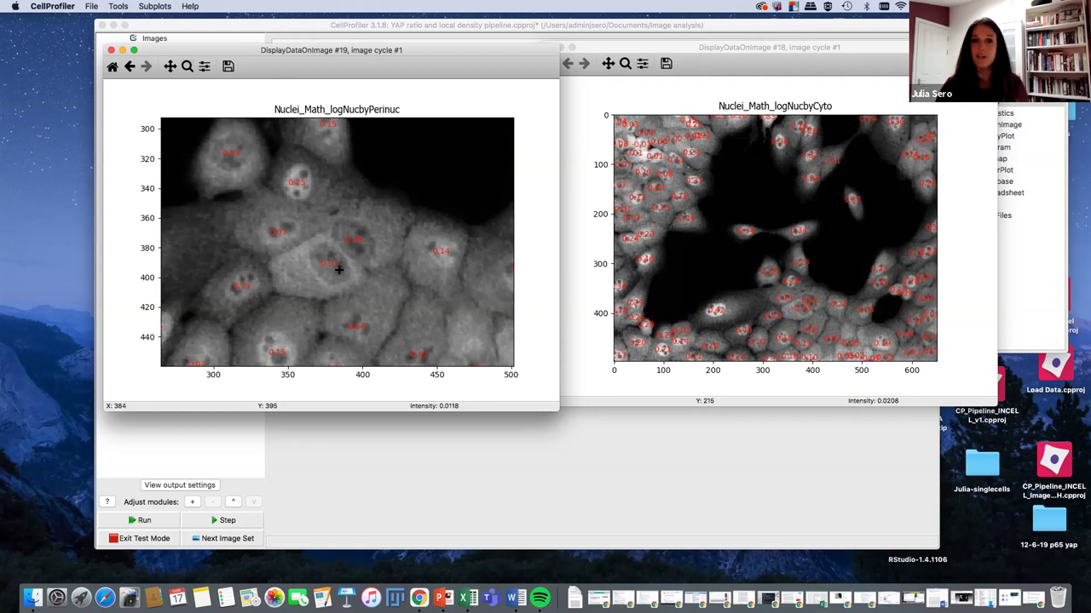
{"action": "left_click", "coordinate": [111, 50]}
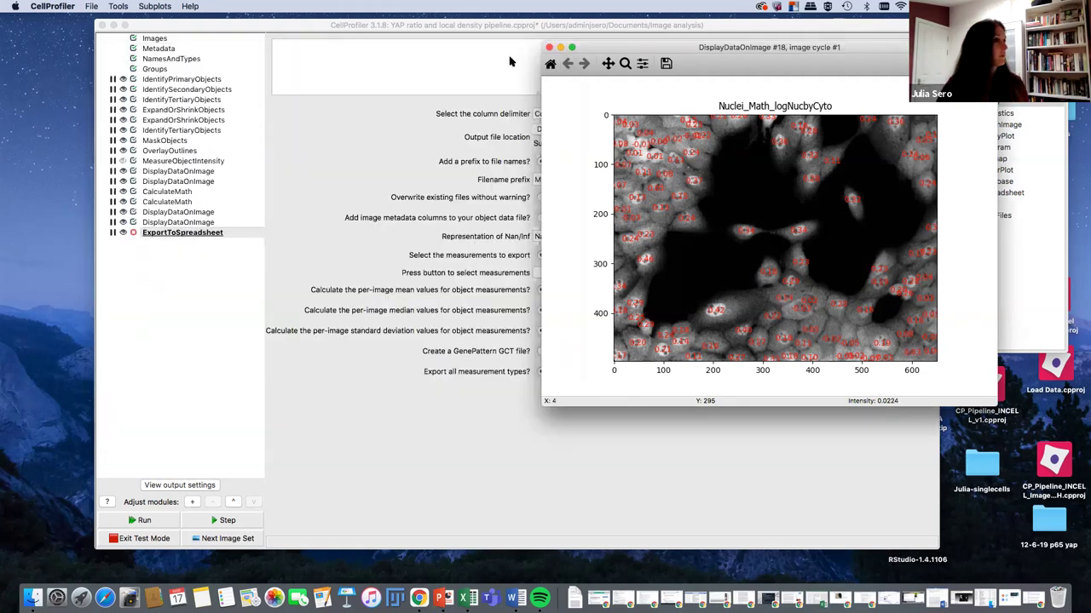
{"action": "left_click", "coordinate": [549, 47]}
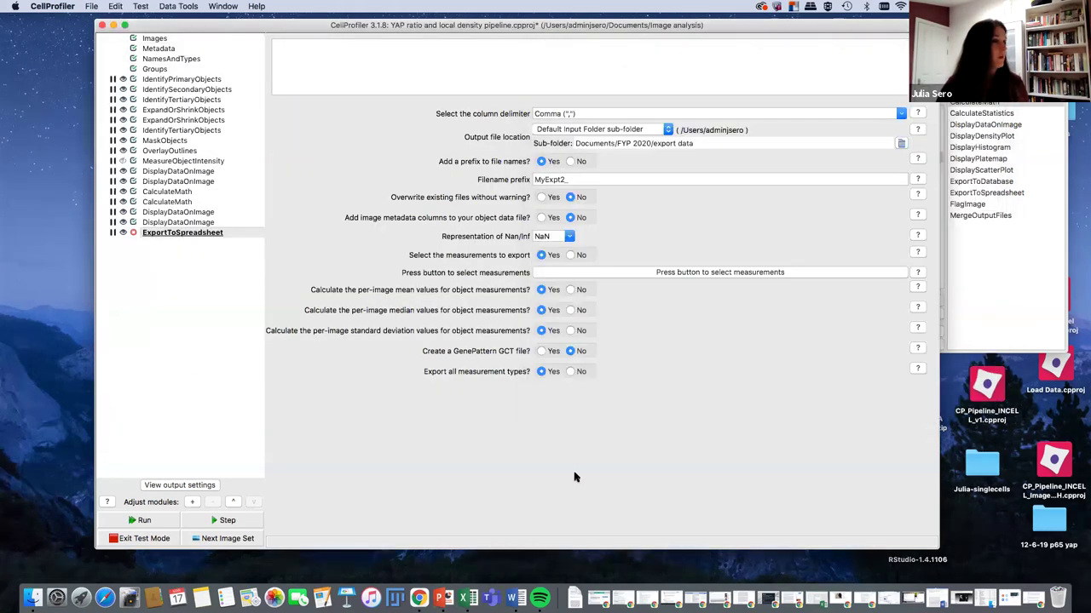